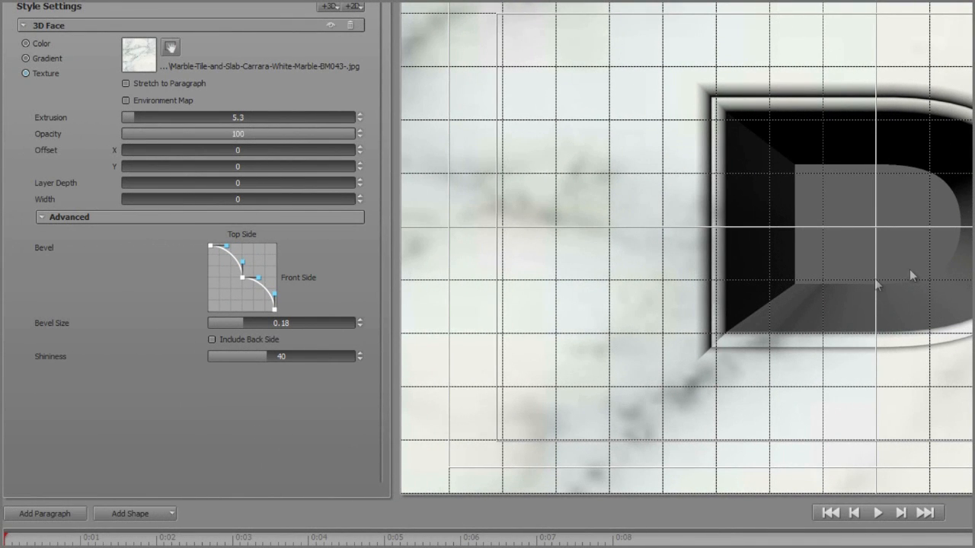
# Step: Try reshaping the bevel curve by shifting its midpoint and handles, and replace it with the Linear profile
pyautogui.moveTo(240, 276); pyautogui.dragTo(213, 286)
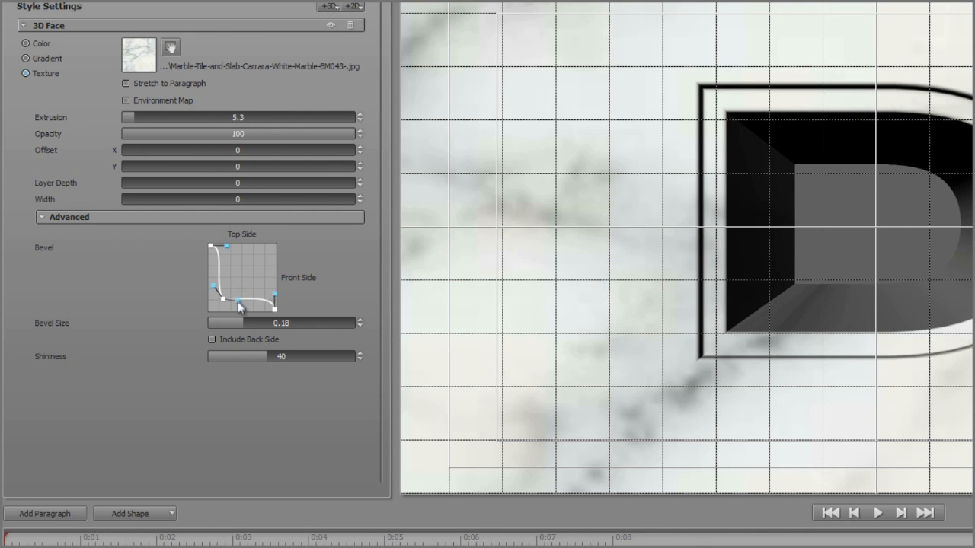
pyautogui.moveTo(274, 293); pyautogui.dragTo(252, 256)
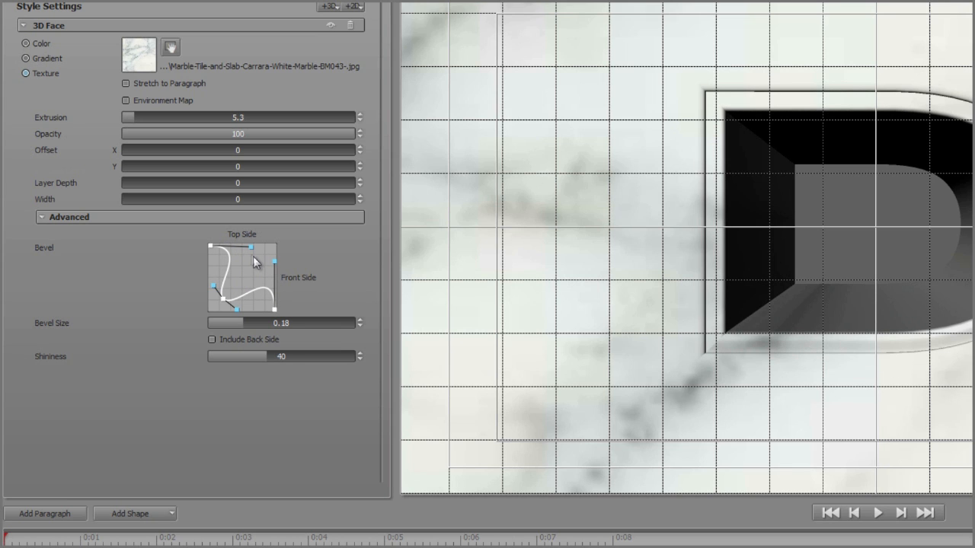
pyautogui.rightClick(253, 267)
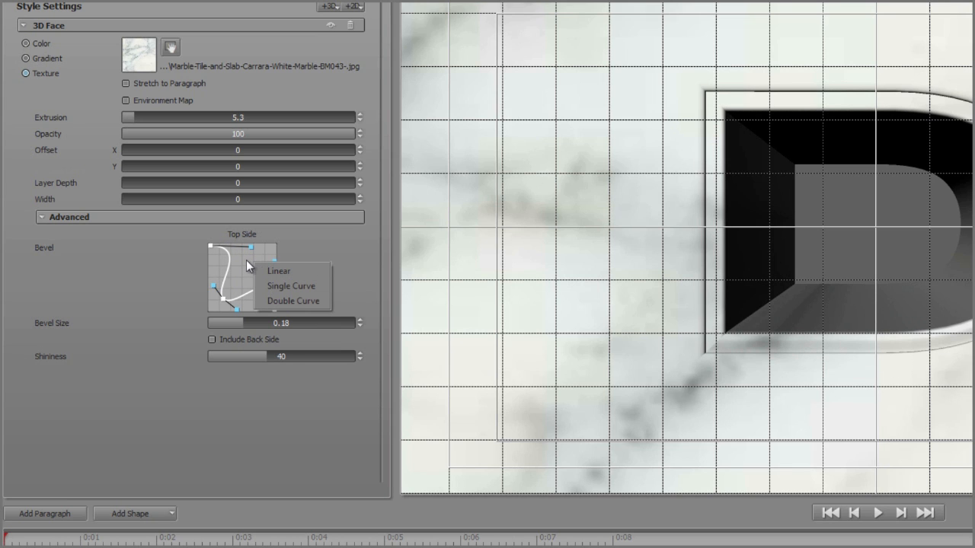
pyautogui.click(309, 270)
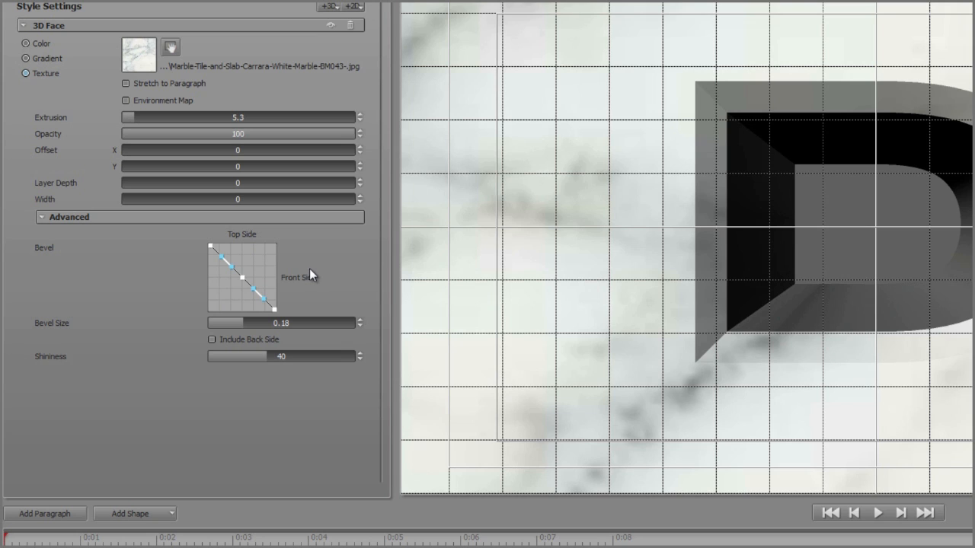
# Step: Try the Single Curve bevel profile and return the bevel to Double Curve
pyautogui.rightClick(242, 263)
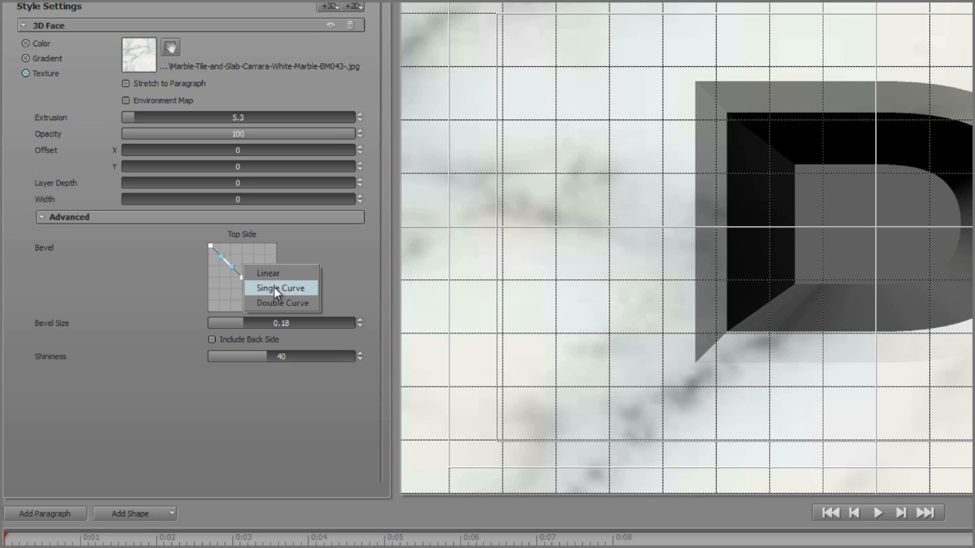
pyautogui.click(274, 287)
pyautogui.rightClick(254, 278)
pyautogui.click(267, 315)
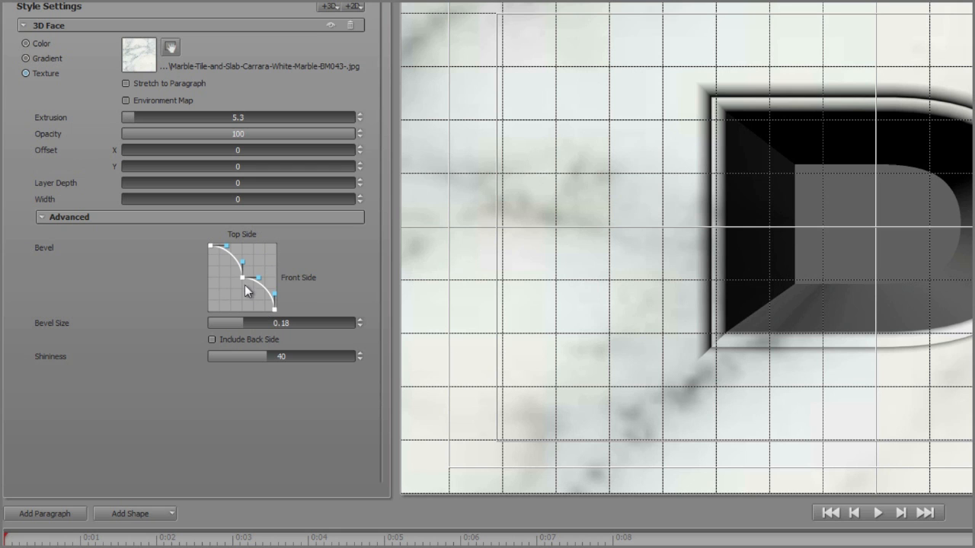
# Step: Pull the bevel curve's midpoint toward the graph's lower-left corner and include the back side in the bevel
pyautogui.moveTo(231, 293); pyautogui.dragTo(219, 305)
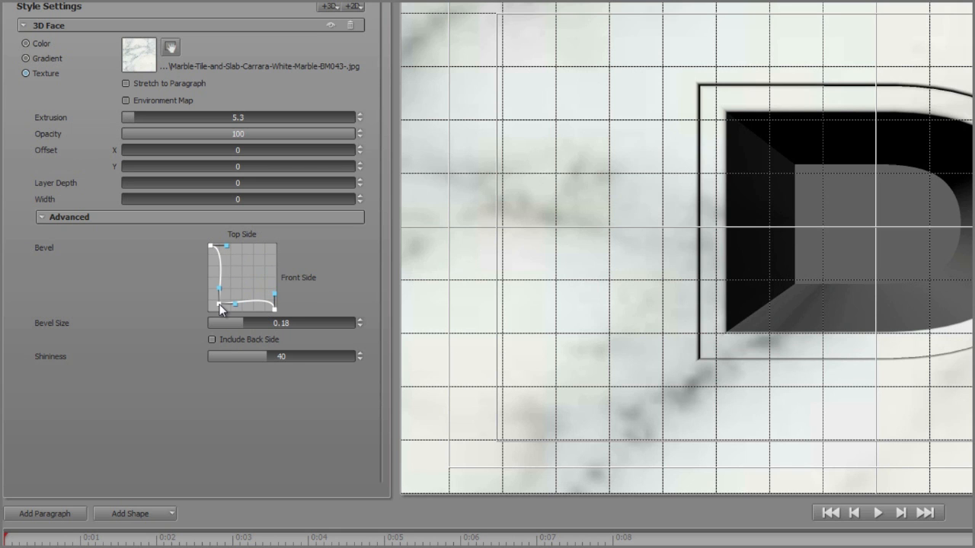
pyautogui.scroll(-5, 587, 326)
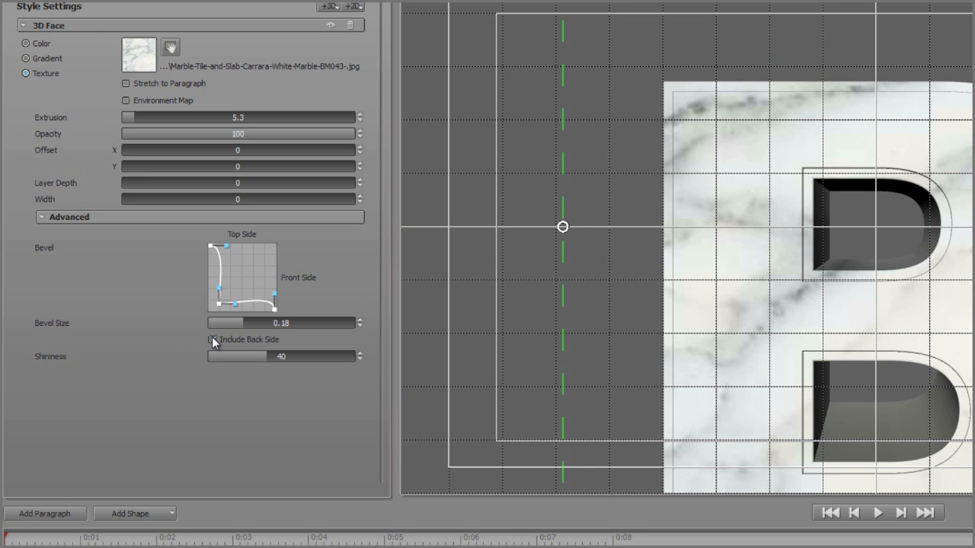
# Step: Turn the letter B around its Y axis so that its extruded side faces the view
pyautogui.click(102, 3)
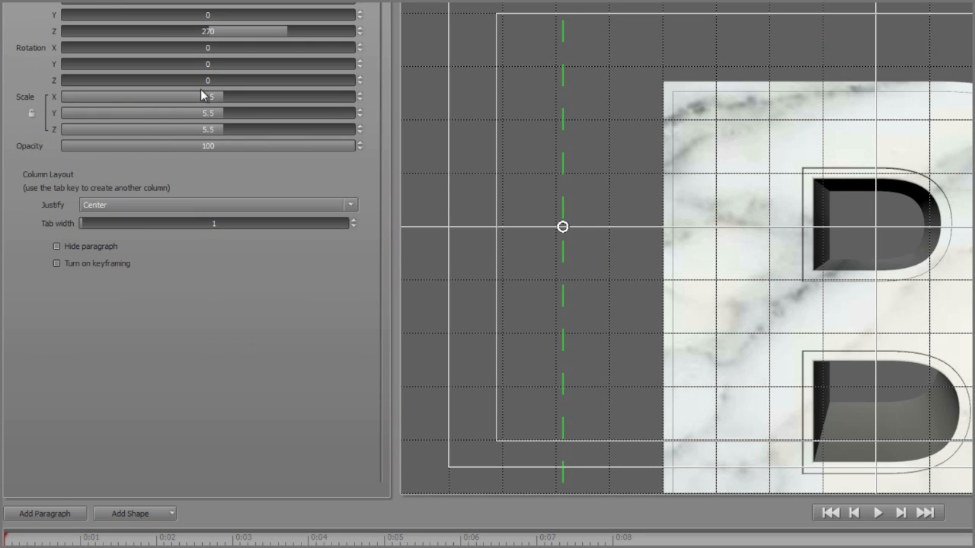
pyautogui.moveTo(208, 67)
pyautogui.mouseDown()
pyautogui.moveTo(334, 71)
pyautogui.moveTo(221, 79)
pyautogui.mouseUp()
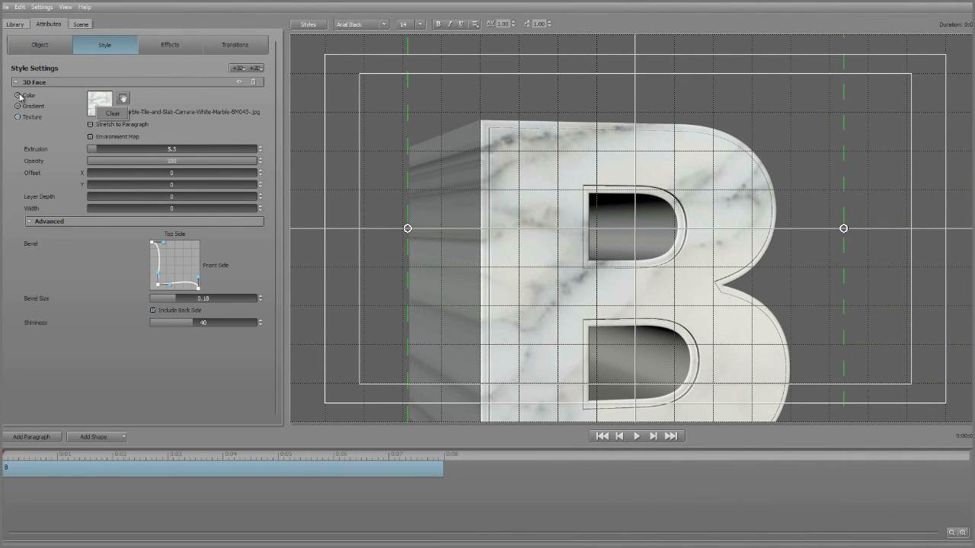
# Step: Fill the 3D face of the B with solid blue instead of the marble texture and set its shininess to 100
pyautogui.click(18, 95)
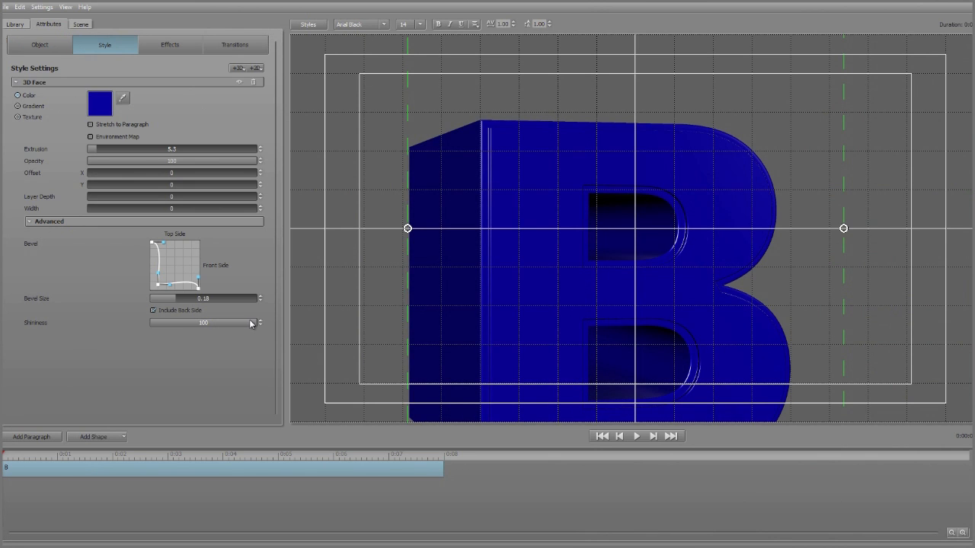
pyautogui.moveTo(252, 324); pyautogui.dragTo(237, 324)
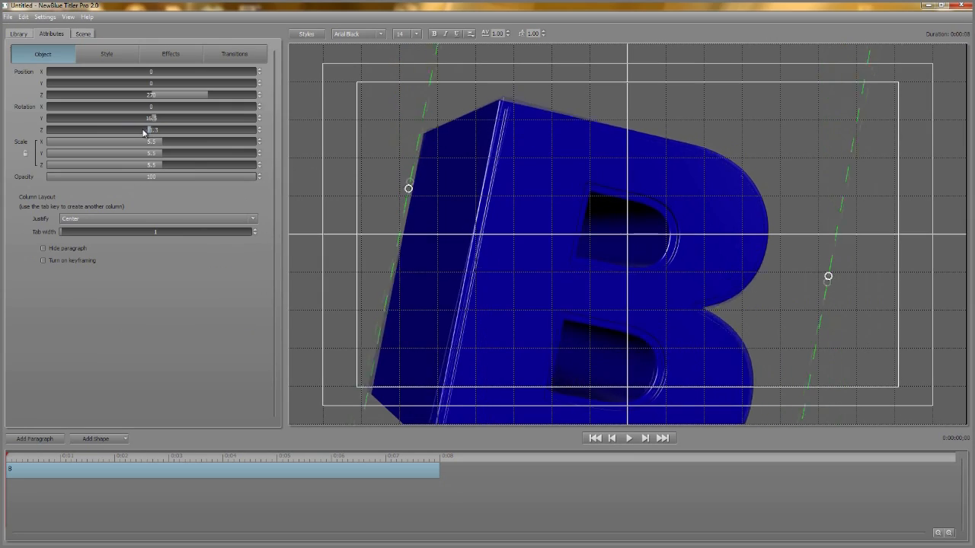
# Step: Add Outline and Glass Face 3D layers to the letter B and adjust its Y rotation to about 10
pyautogui.moveTo(148, 119)
pyautogui.mouseDown()
pyautogui.moveTo(137, 116)
pyautogui.moveTo(146, 120)
pyautogui.mouseUp()
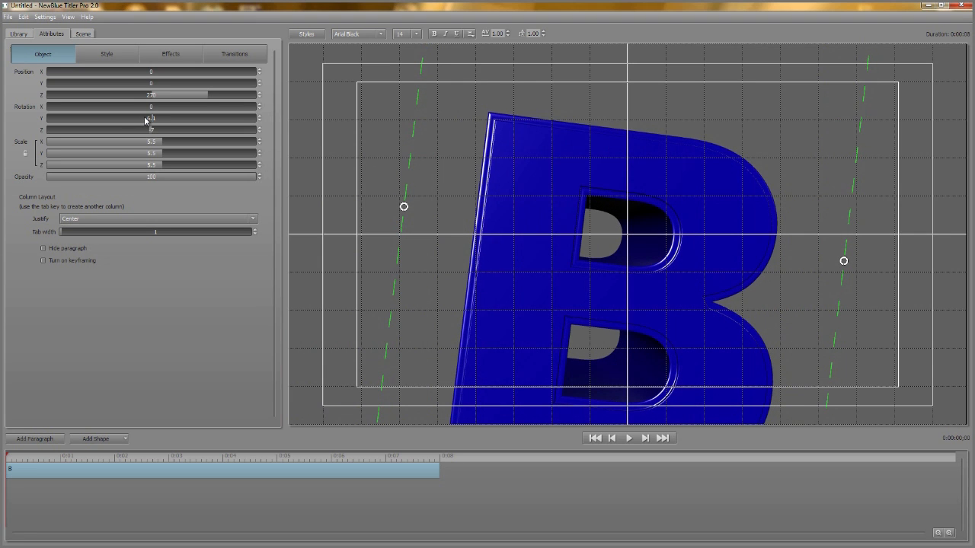
pyautogui.click(107, 53)
pyautogui.click(239, 78)
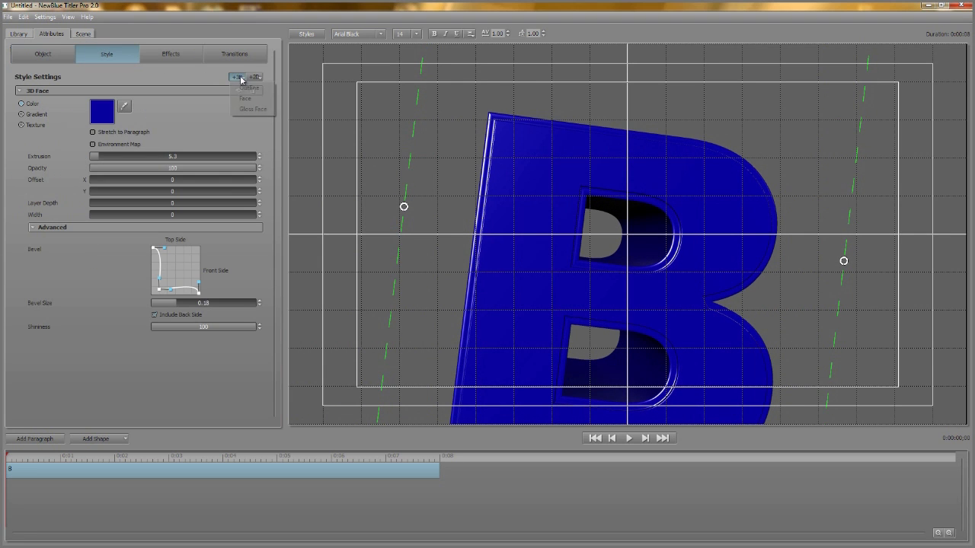
pyautogui.click(251, 103)
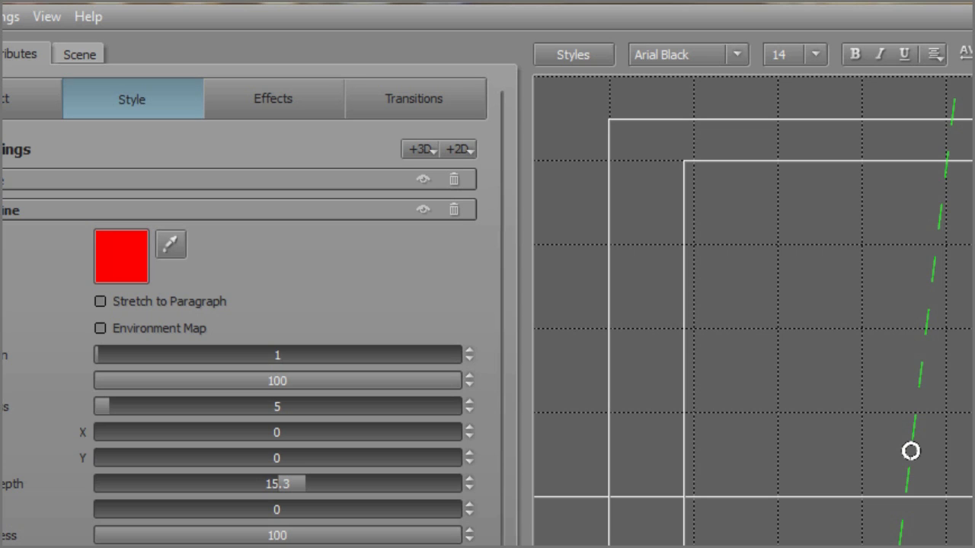
pyautogui.click(426, 148)
pyautogui.click(435, 223)
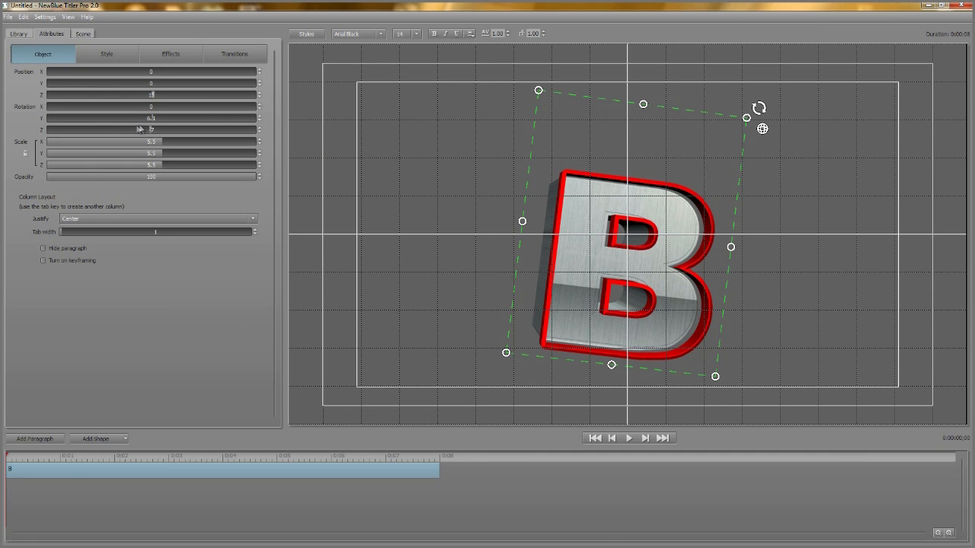
pyautogui.moveTo(152, 119); pyautogui.dragTo(5, 6)
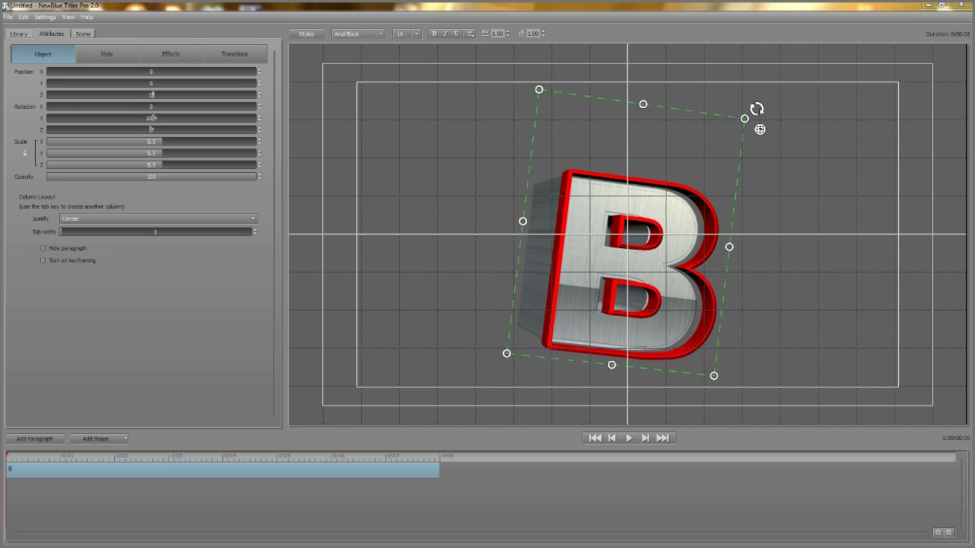
# Step: Start a new title project without saving the current one
pyautogui.click(8, 17)
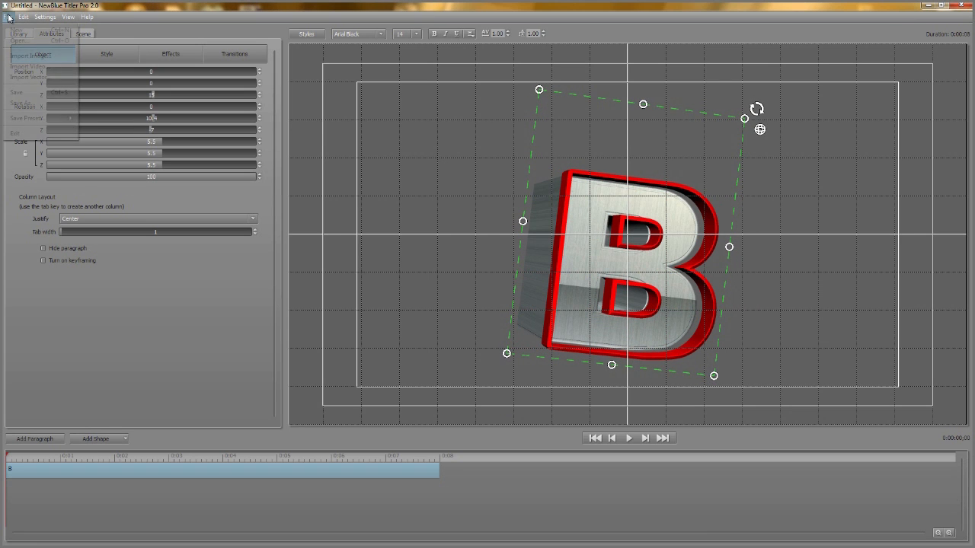
pyautogui.click(8, 16)
pyautogui.click(11, 30)
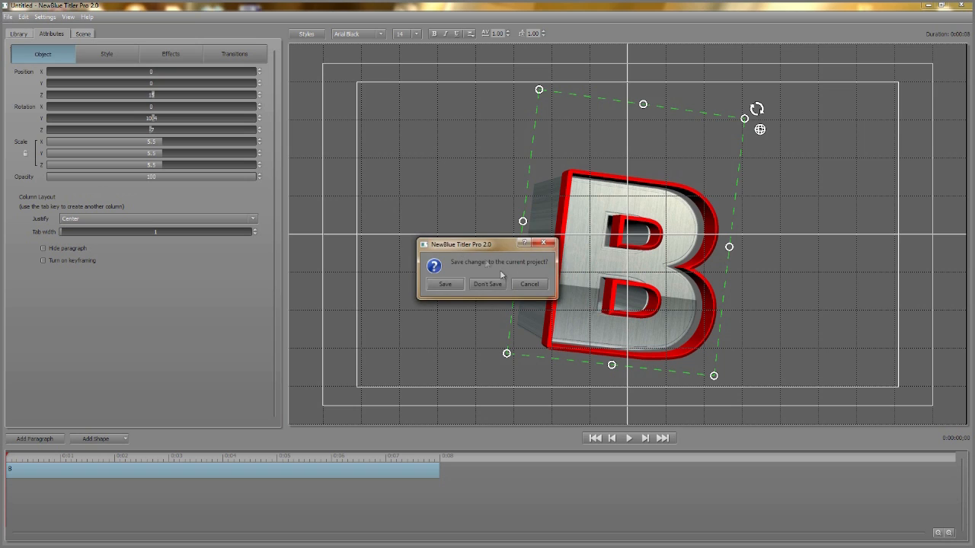
pyautogui.click(496, 284)
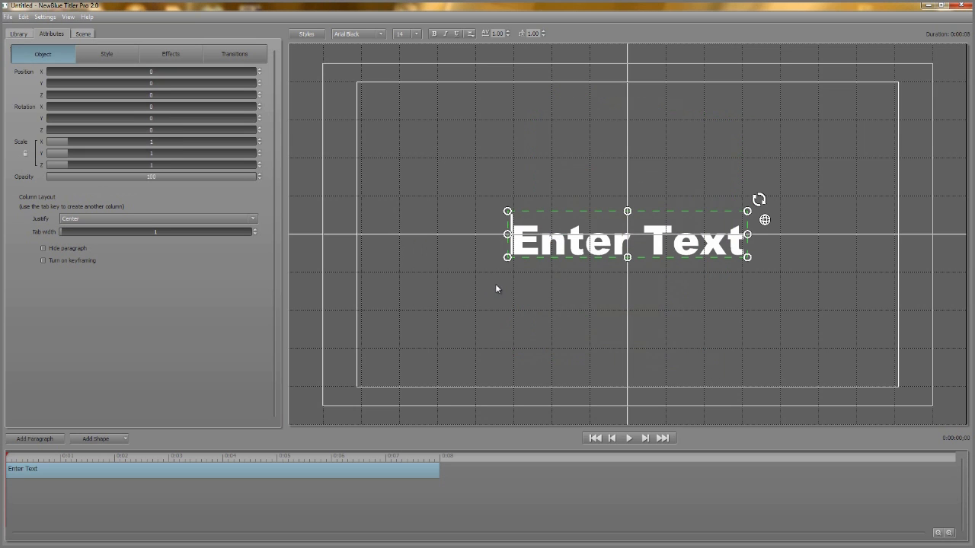
# Step: Replace the placeholder text with "S" and enlarge it to a scale of about 6
pyautogui.doubleClick(608, 248)
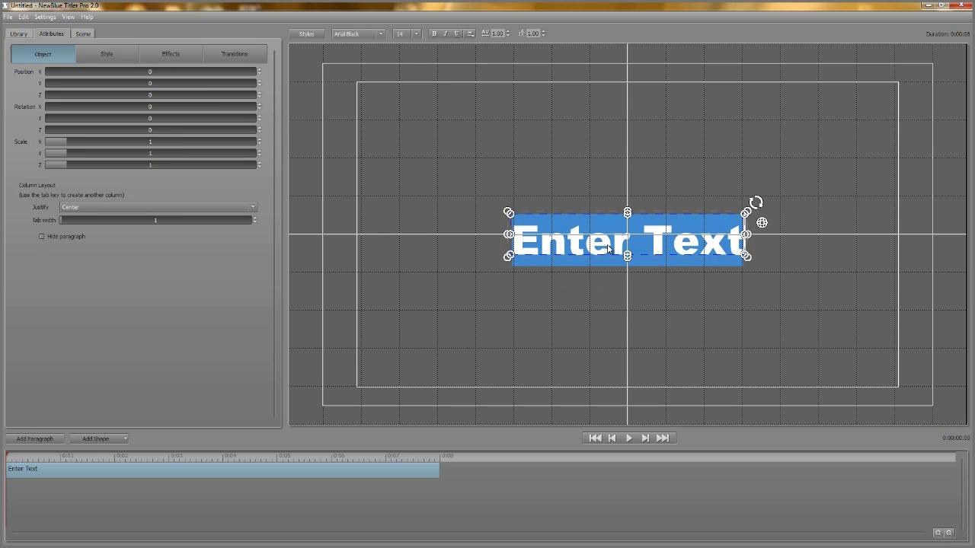
pyautogui.write('S')
pyautogui.moveTo(607, 263); pyautogui.dragTo(495, 390)
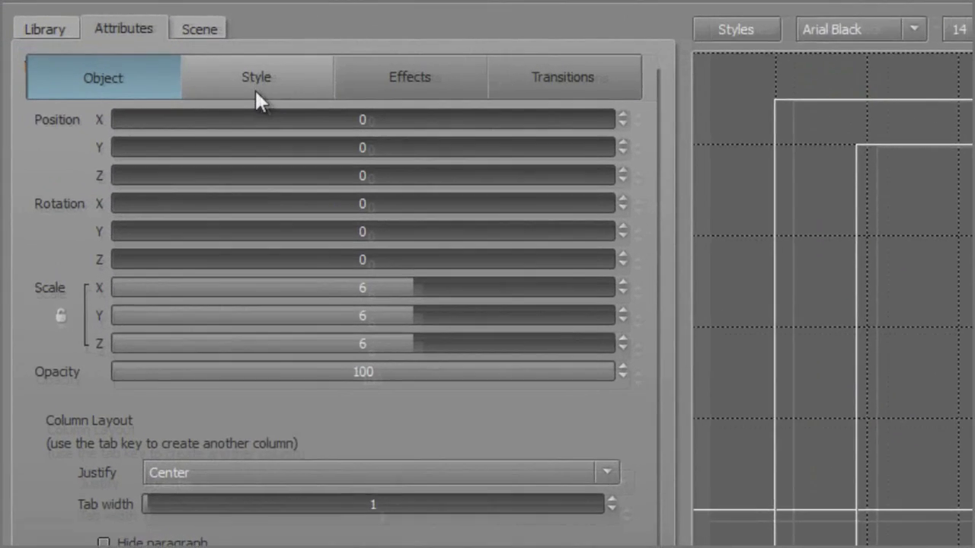
# Step: Switch the 3D face fill of the S to a gradient and open its color settings
pyautogui.click(107, 56)
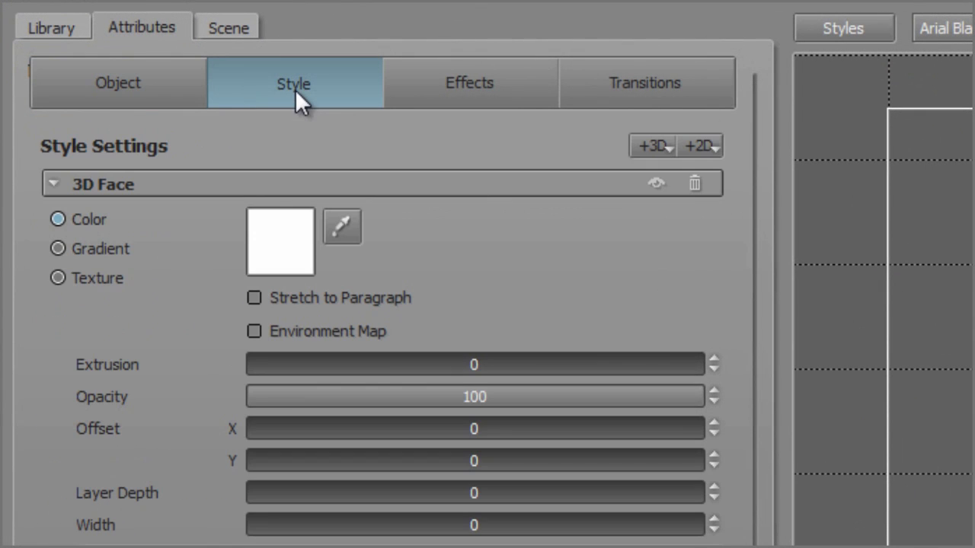
pyautogui.click(58, 249)
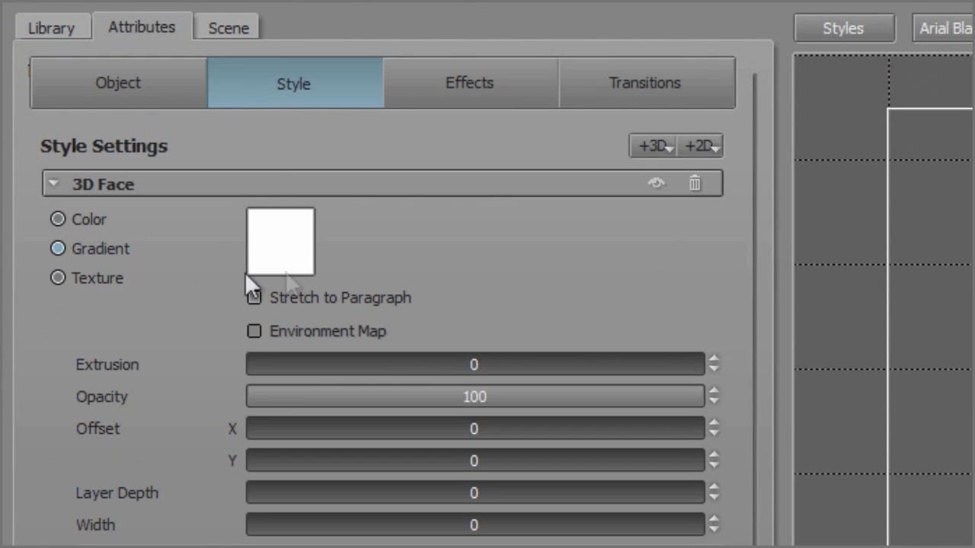
pyautogui.click(301, 240)
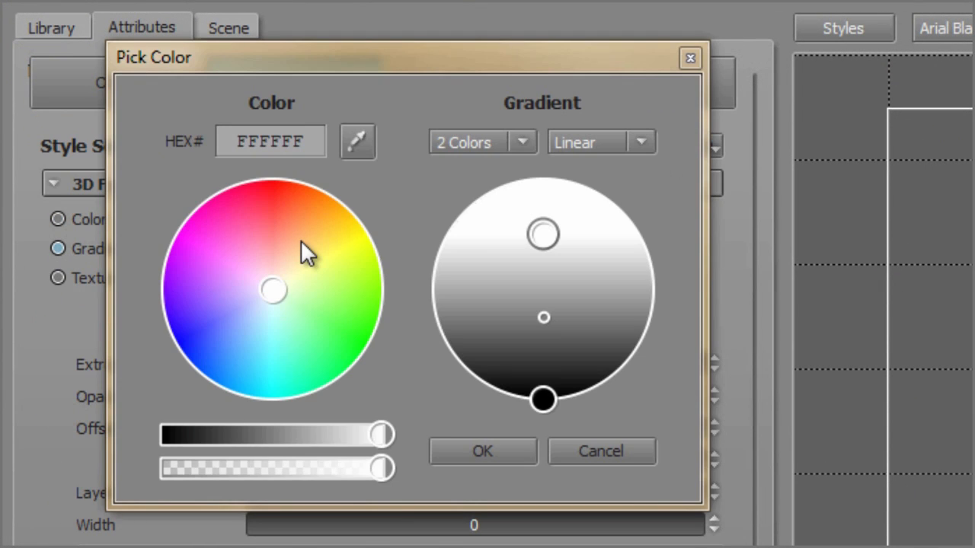
# Step: Try the In-to-Out gradient type on the S and return it to Linear
pyautogui.click(530, 140)
pyautogui.click(640, 145)
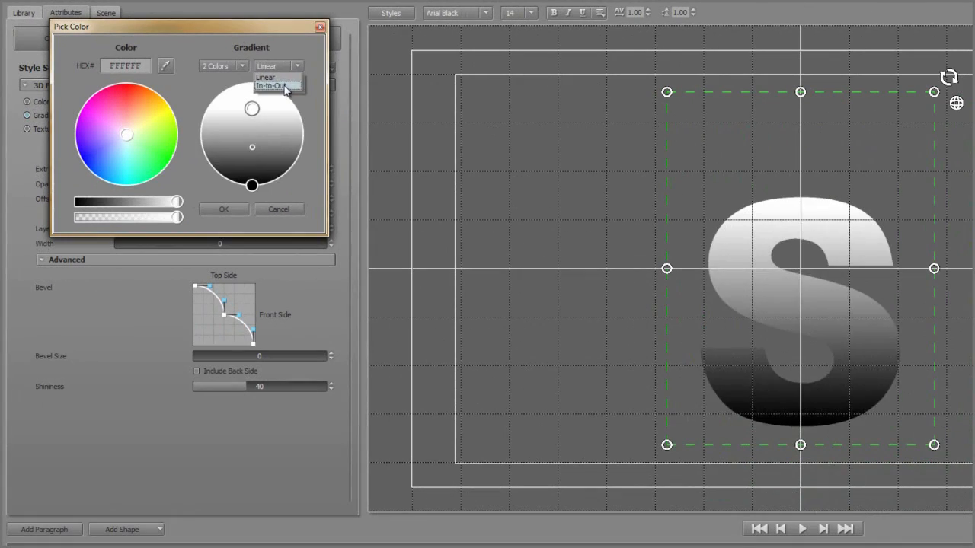
pyautogui.click(587, 185)
pyautogui.click(297, 66)
pyautogui.click(282, 77)
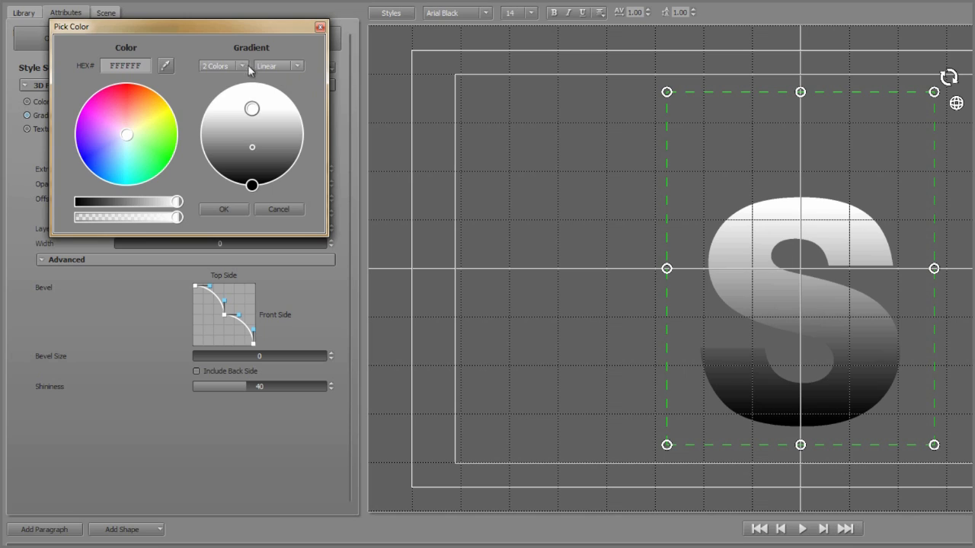
# Step: Nudge the gradient's upper stop and midpoint, and color the upper stop light green 80FF79
pyautogui.click(243, 65)
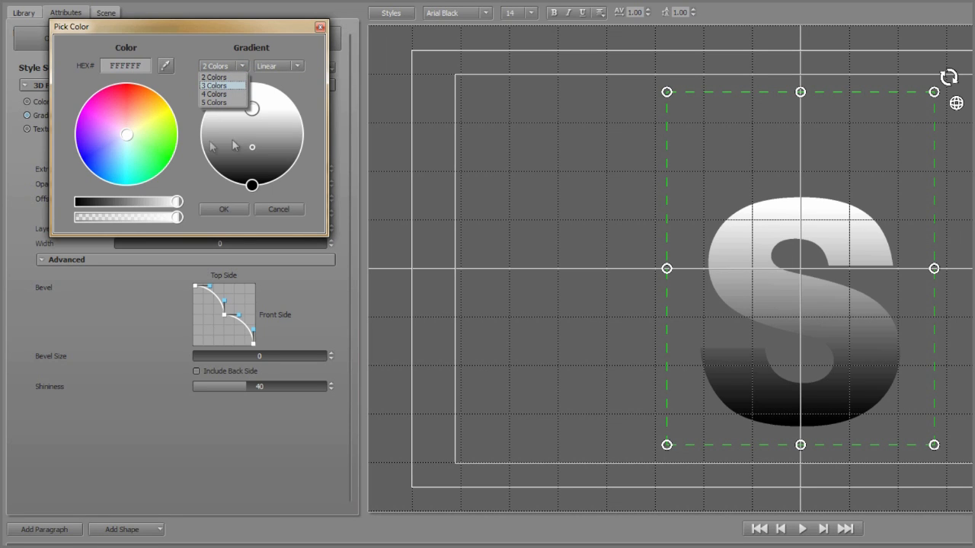
pyautogui.click(251, 112)
pyautogui.moveTo(252, 114); pyautogui.dragTo(252, 111)
pyautogui.moveTo(252, 145)
pyautogui.mouseDown()
pyautogui.moveTo(255, 134)
pyautogui.moveTo(255, 157)
pyautogui.moveTo(252, 142)
pyautogui.mouseUp()
pyautogui.moveTo(130, 144); pyautogui.dragTo(150, 147)
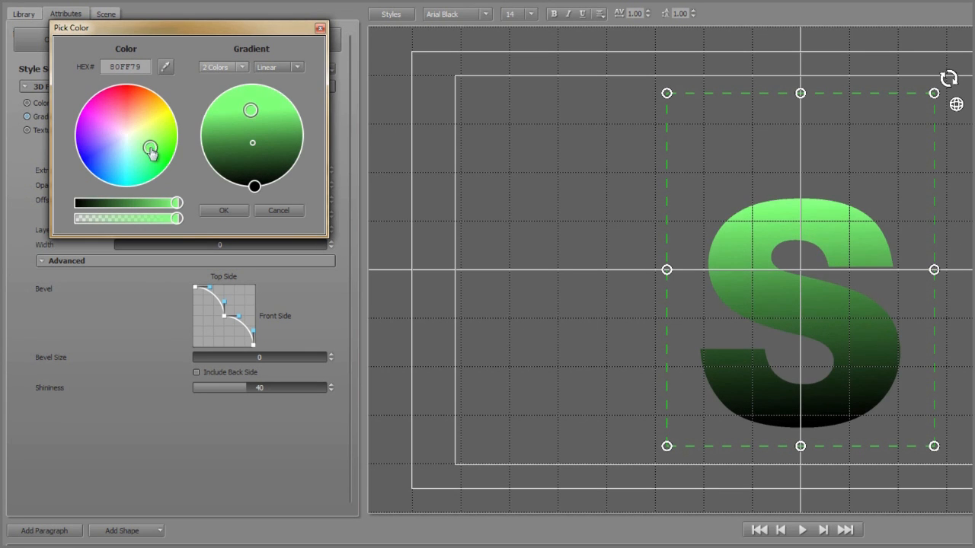
# Step: Make the gradient's upper stop semi-transparent and change its color to red FF0008
pyautogui.moveTo(175, 225); pyautogui.dragTo(106, 226)
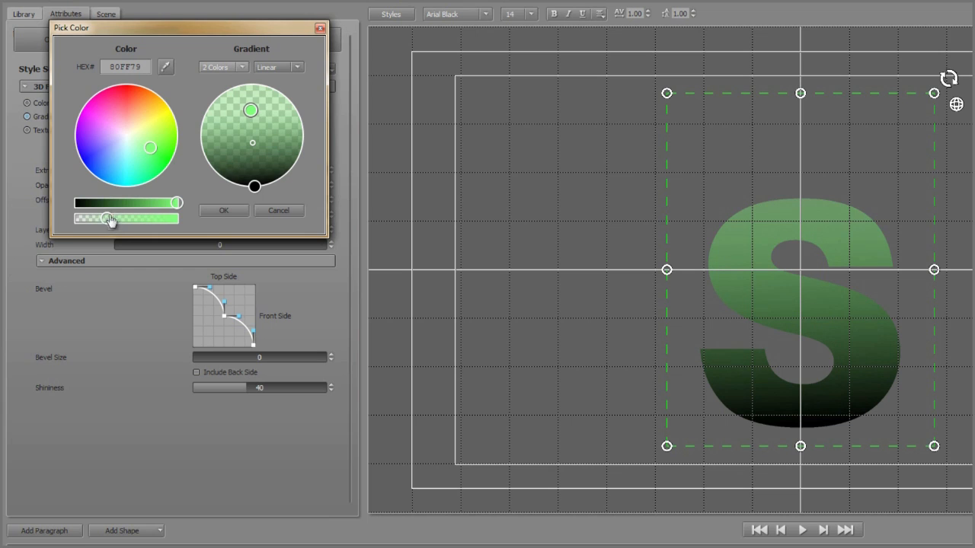
pyautogui.moveTo(150, 147); pyautogui.dragTo(124, 86)
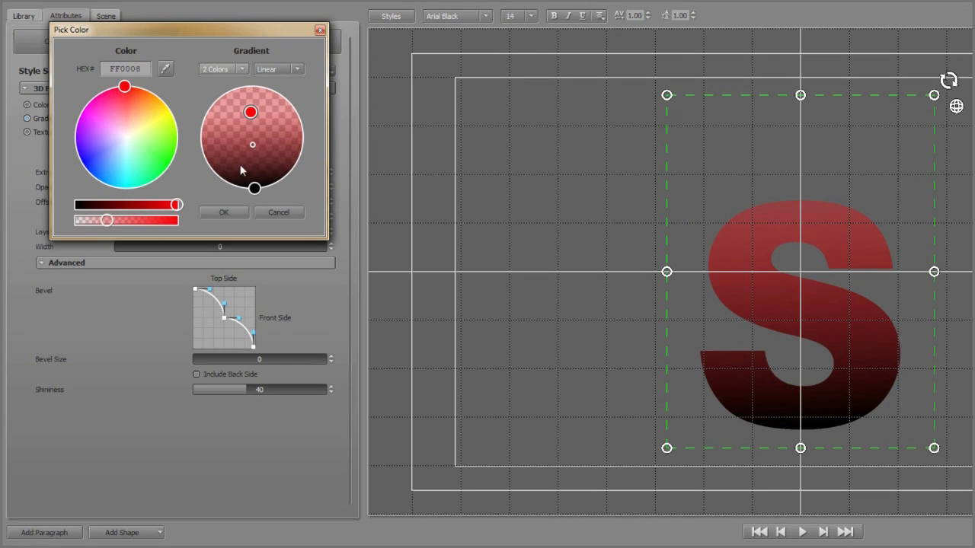
# Step: Expand the gradient to 3 colors and set the middle stop to full-brightness orange-yellow FFC84F
pyautogui.click(241, 70)
pyautogui.click(229, 87)
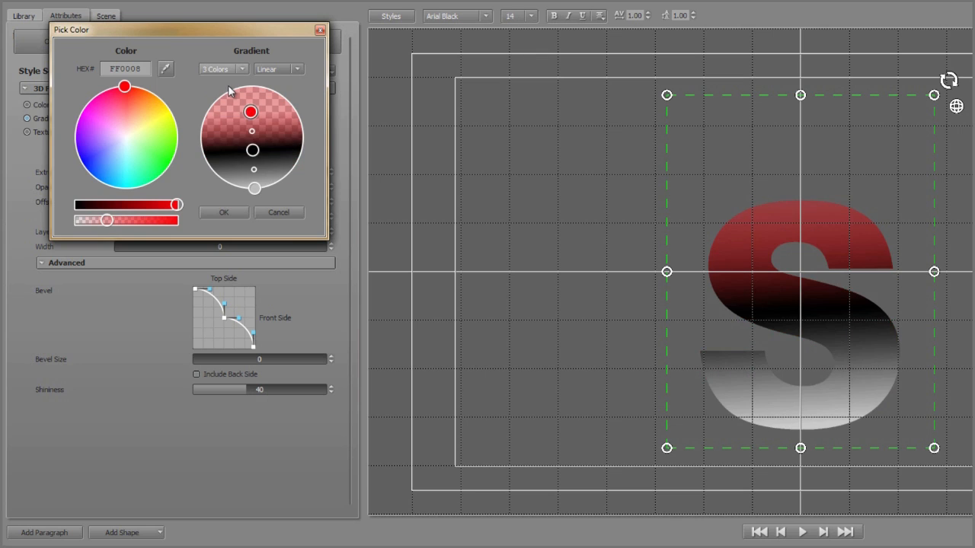
pyautogui.click(253, 151)
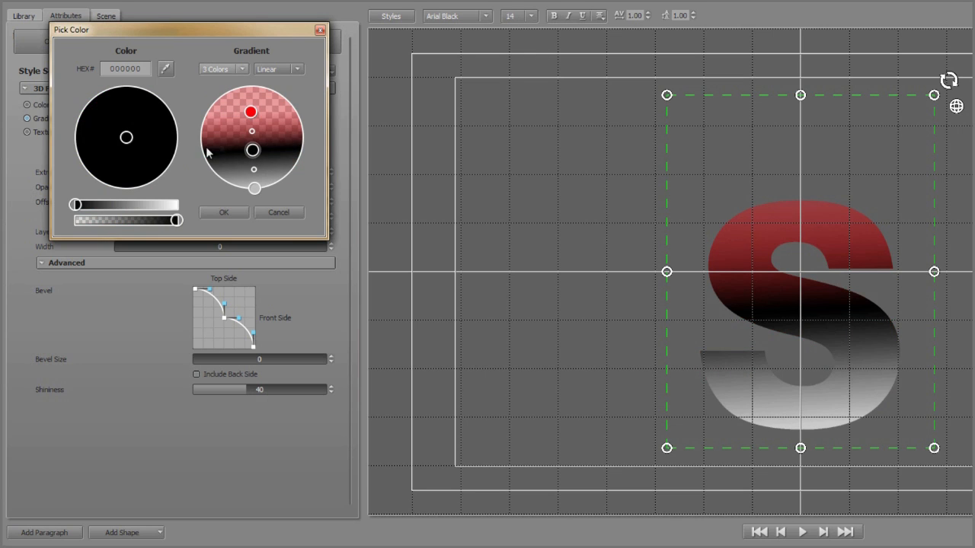
pyautogui.moveTo(76, 205); pyautogui.dragTo(208, 206)
pyautogui.moveTo(132, 134); pyautogui.dragTo(150, 116)
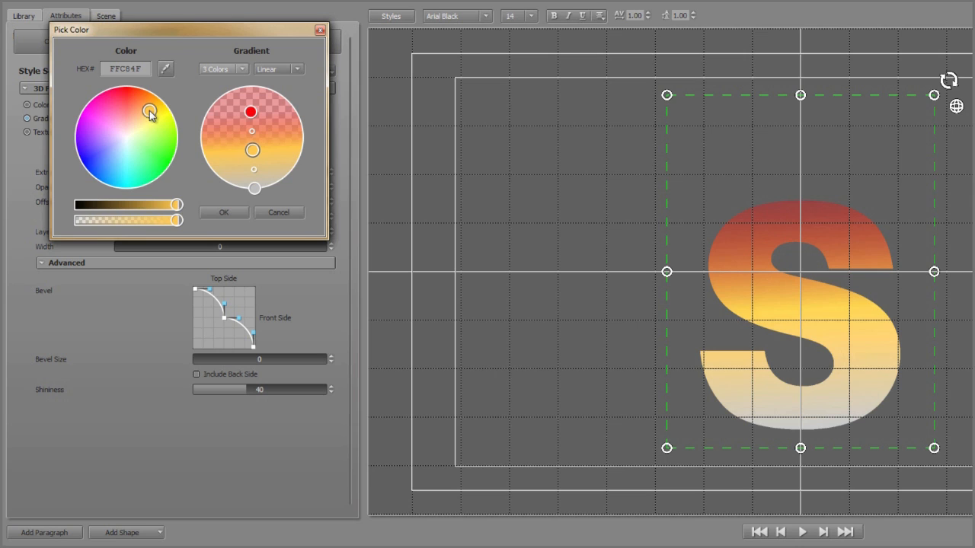
# Step: Color the gradient's bottom stop yellow F0FF1E
pyautogui.click(255, 190)
pyautogui.moveTo(128, 139); pyautogui.dragTo(167, 118)
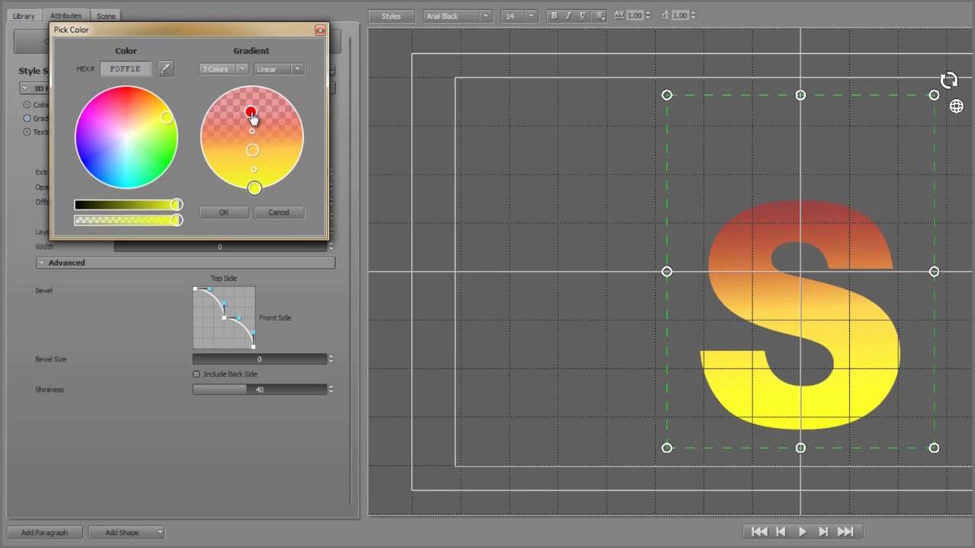
# Step: Make the gradient's red stop fully opaque, move it to the edge, adjust its midpoint, and rotate the blend diagonally from upper left
pyautogui.click(251, 113)
pyautogui.moveTo(108, 221); pyautogui.dragTo(202, 218)
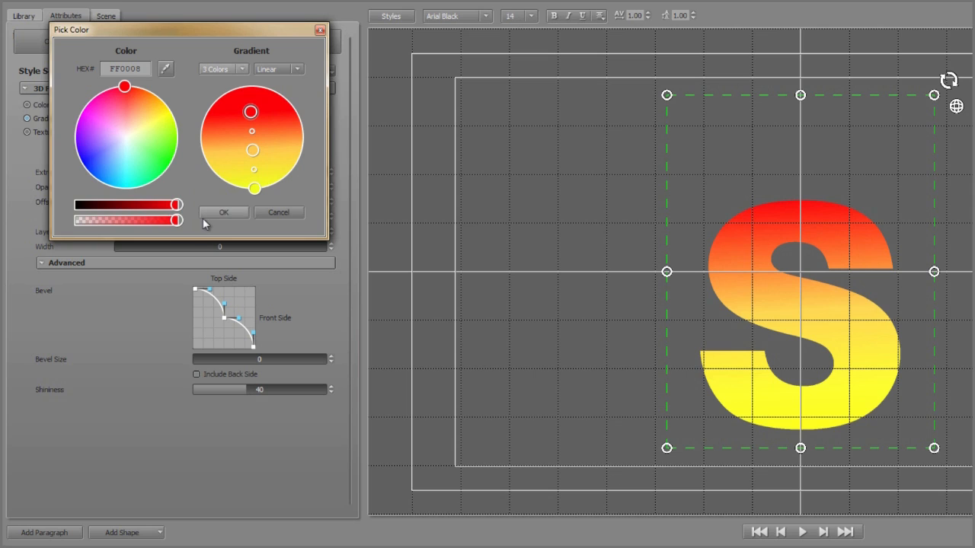
pyautogui.moveTo(251, 114); pyautogui.dragTo(254, 50)
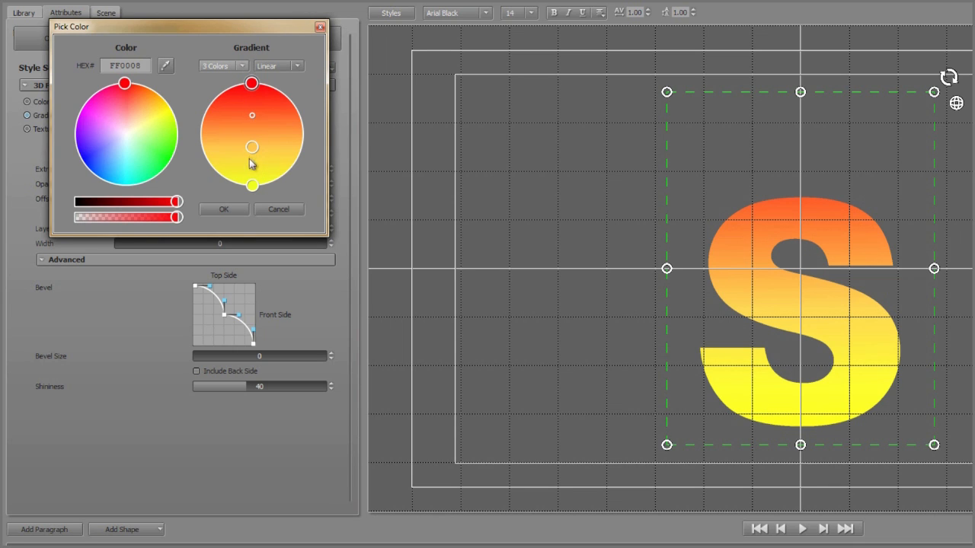
pyautogui.moveTo(253, 168)
pyautogui.mouseDown()
pyautogui.moveTo(253, 141)
pyautogui.moveTo(254, 158)
pyautogui.mouseUp()
pyautogui.moveTo(252, 84); pyautogui.dragTo(214, 110)
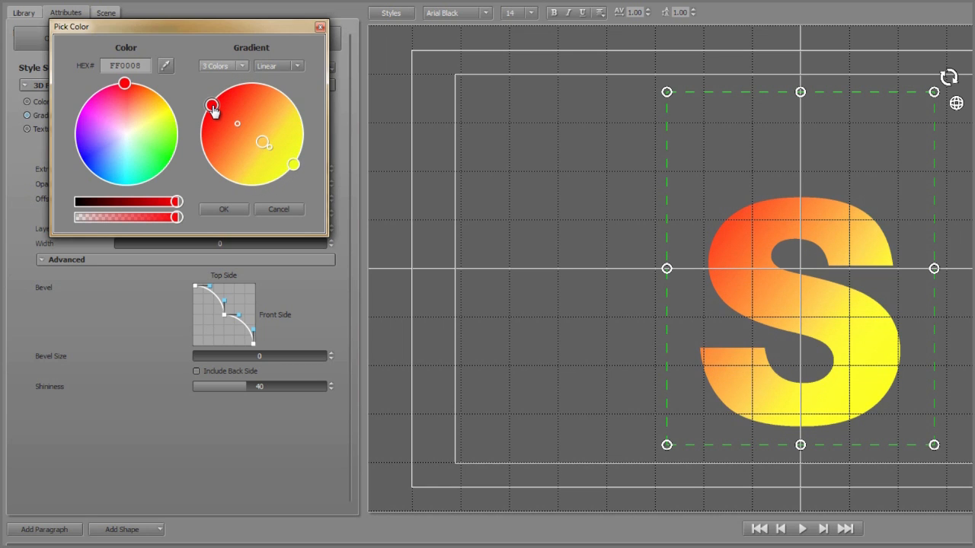
# Step: Make the red stop mostly transparent, slightly lower the middle stop's opacity, and apply the gradient
pyautogui.moveTo(176, 217); pyautogui.dragTo(93, 217)
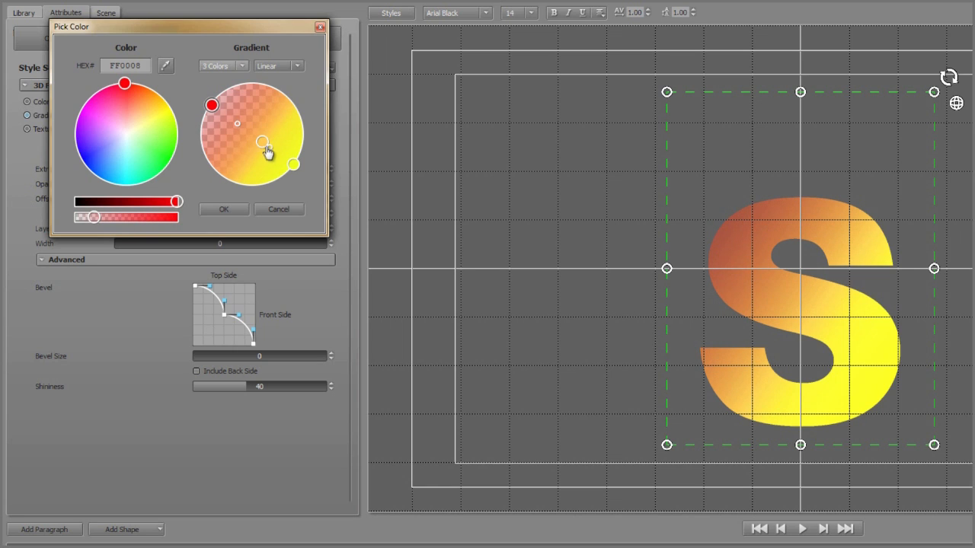
pyautogui.click(263, 144)
pyautogui.moveTo(176, 218)
pyautogui.mouseDown()
pyautogui.moveTo(79, 219)
pyautogui.moveTo(175, 222)
pyautogui.mouseUp()
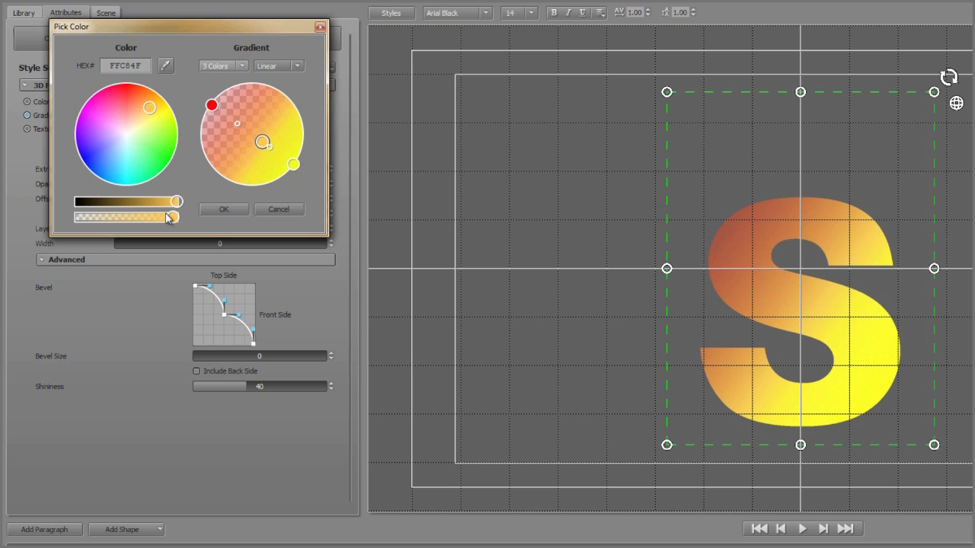
pyautogui.click(221, 210)
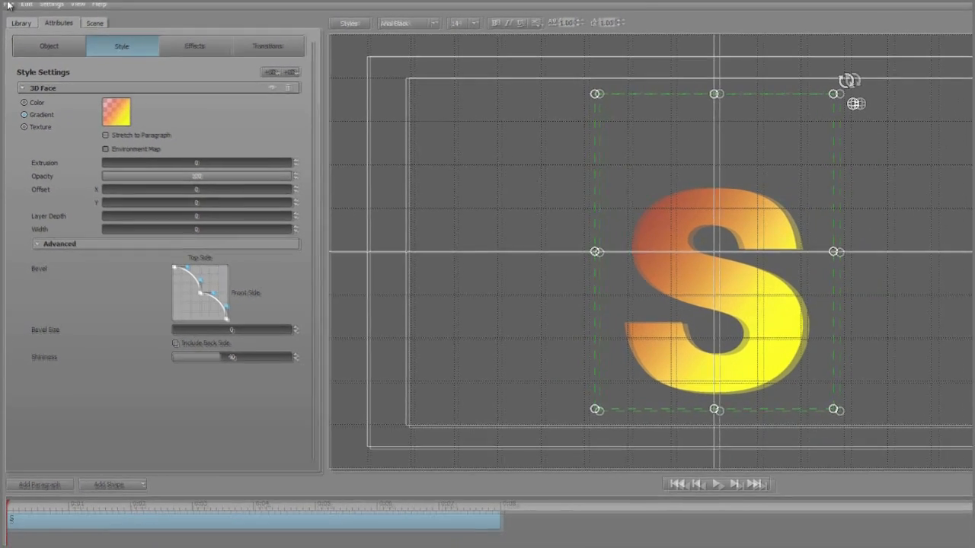
# Step: Start a new project without saving the current one
pyautogui.click(7, 17)
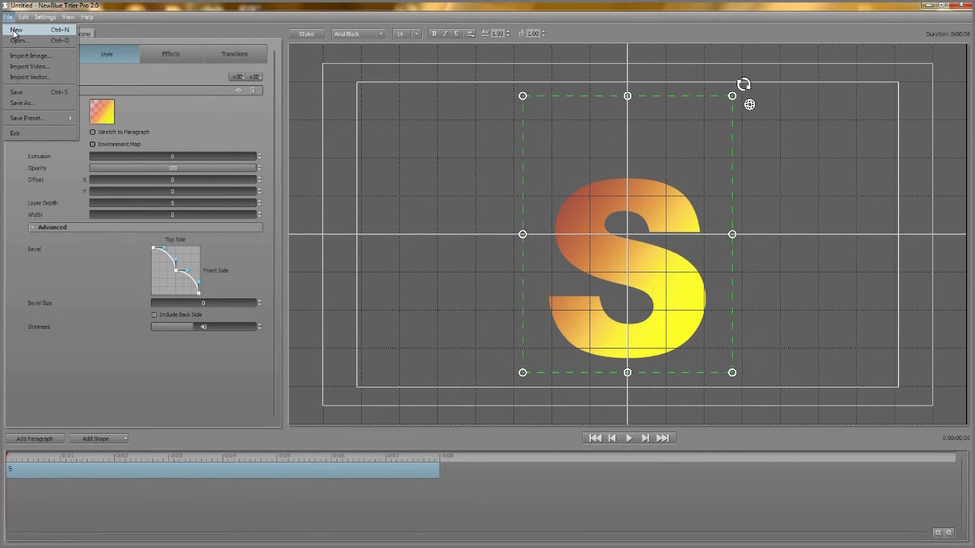
pyautogui.click(13, 33)
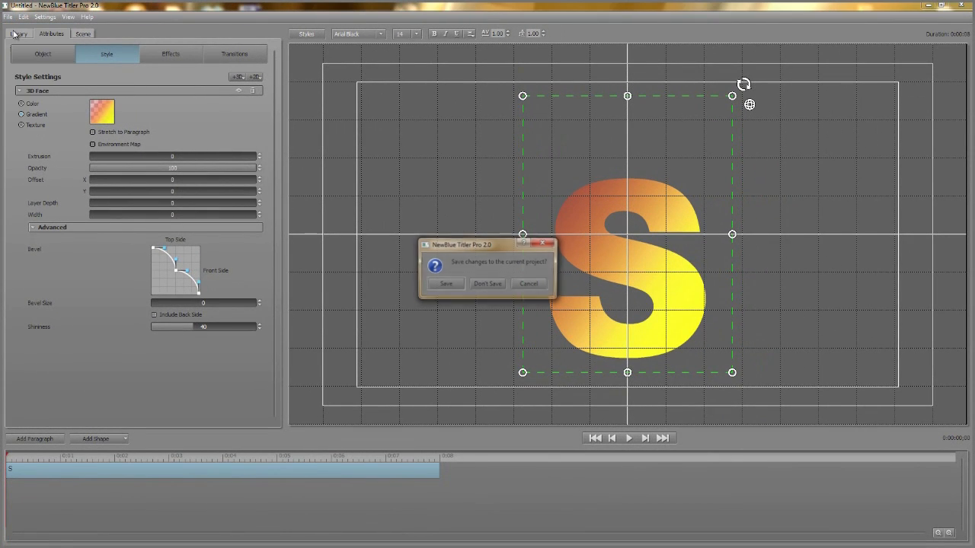
pyautogui.click(477, 284)
# Step: Replace the default text with TEXTURE and enlarge the paragraph proportionally about its center
pyautogui.doubleClick(566, 257)
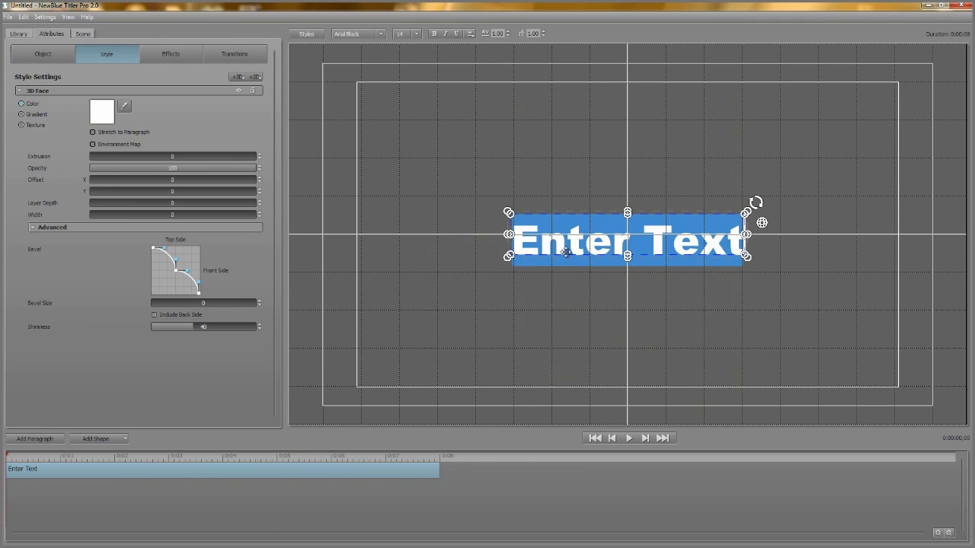
pyautogui.write('TEXTURE')
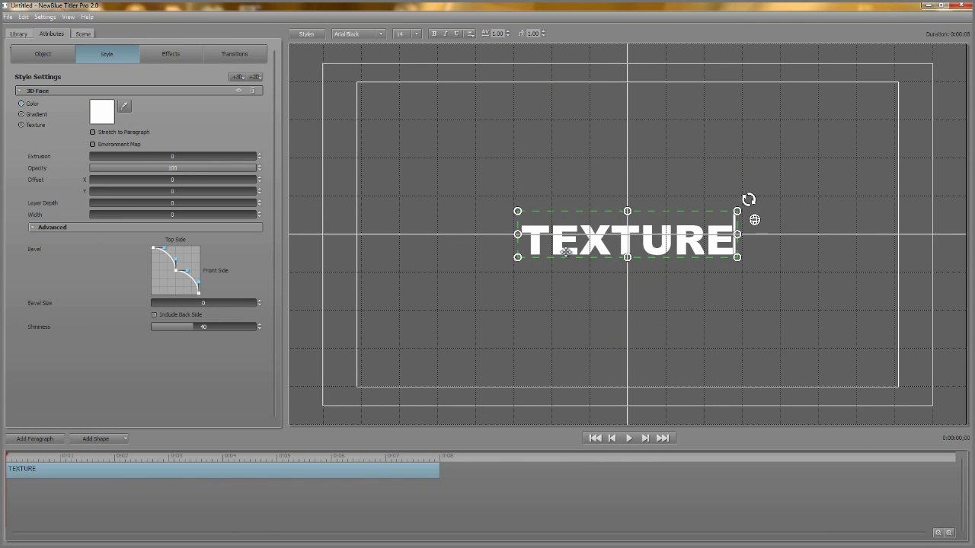
pyautogui.moveTo(517, 257); pyautogui.dragTo(433, 275)
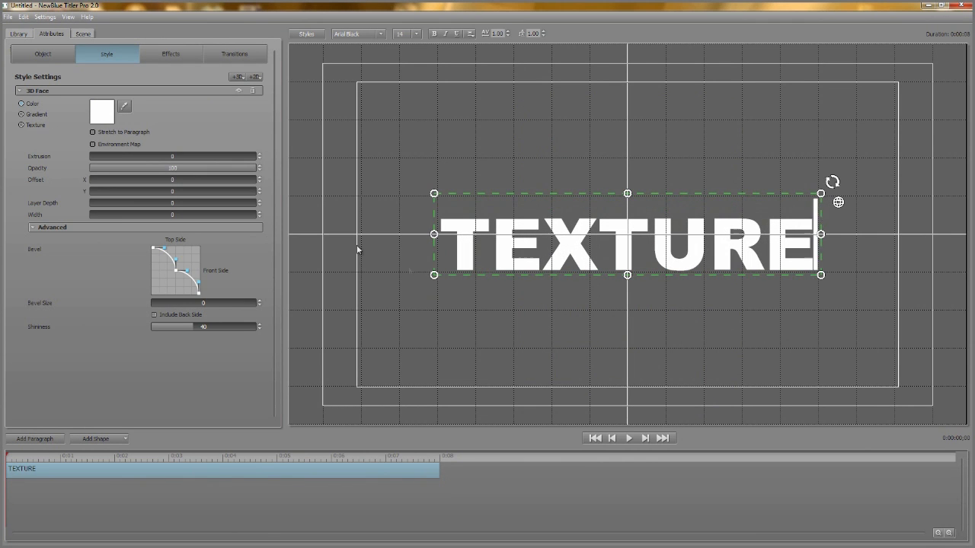
# Step: Fill the text face with the Brick3.jpg texture and reshape its tile so it is tall and narrow
pyautogui.click(102, 118)
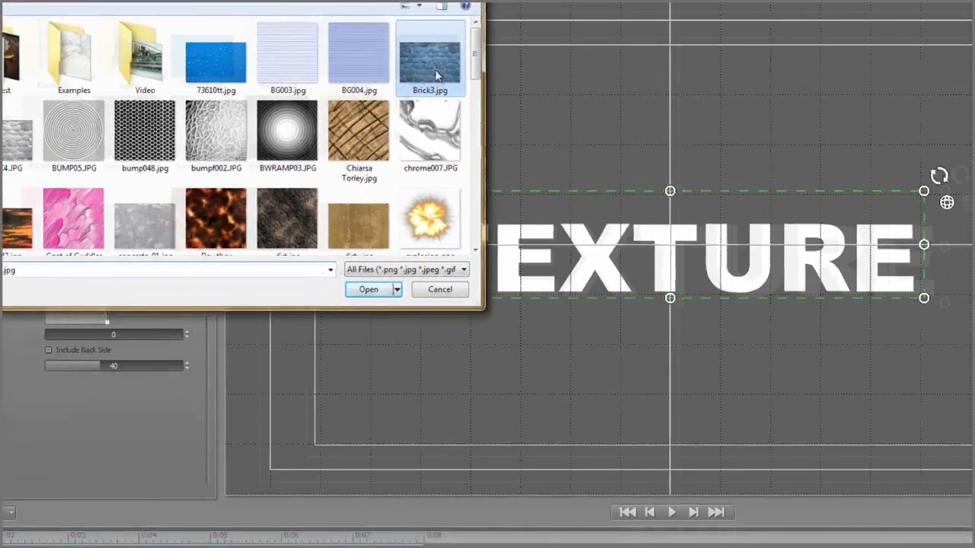
pyautogui.doubleClick(444, 93)
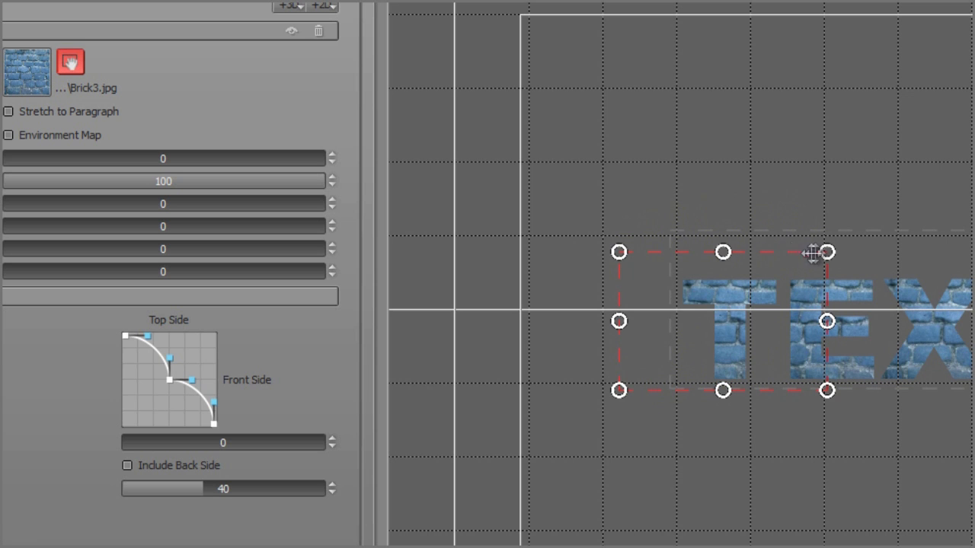
pyautogui.moveTo(827, 252); pyautogui.dragTo(845, 272)
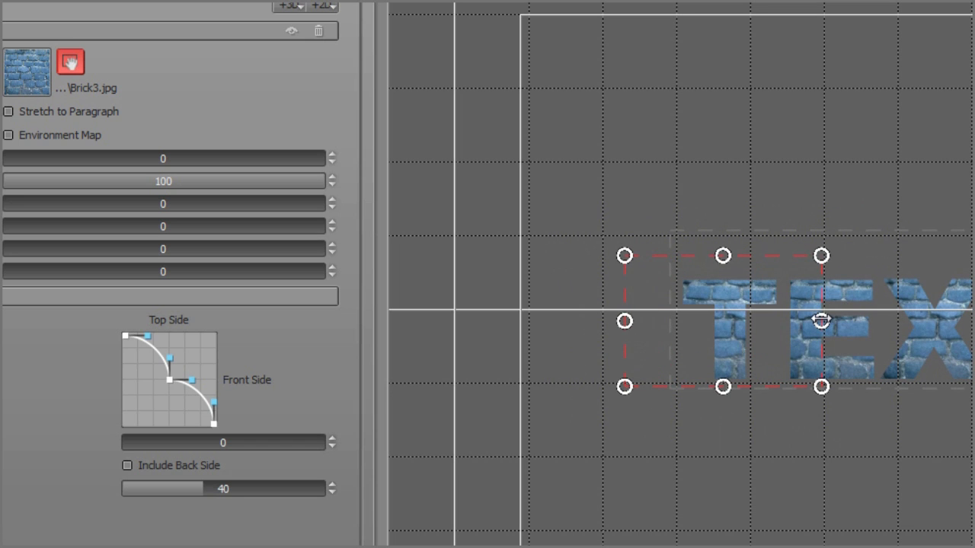
pyautogui.moveTo(723, 388); pyautogui.dragTo(723, 424)
pyautogui.moveTo(822, 321); pyautogui.dragTo(759, 323)
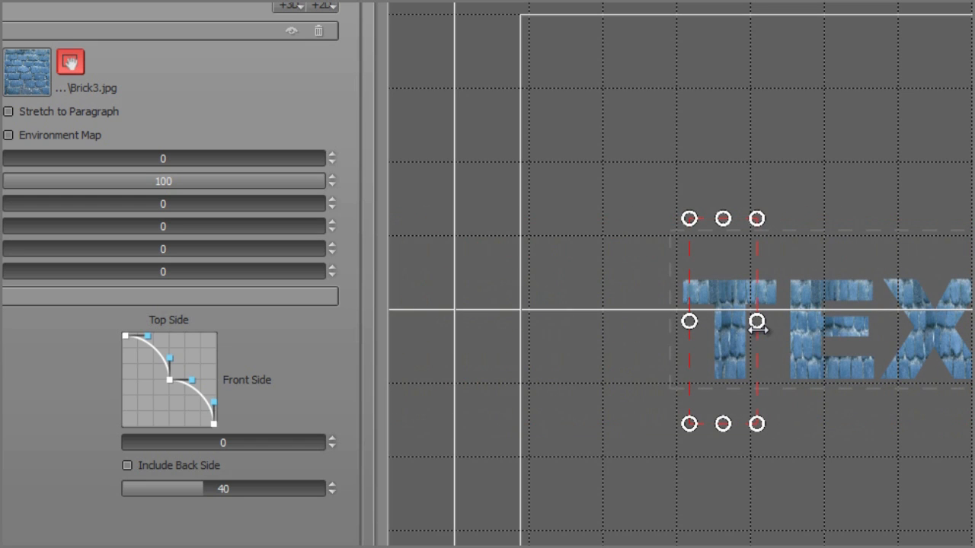
pyautogui.click(69, 62)
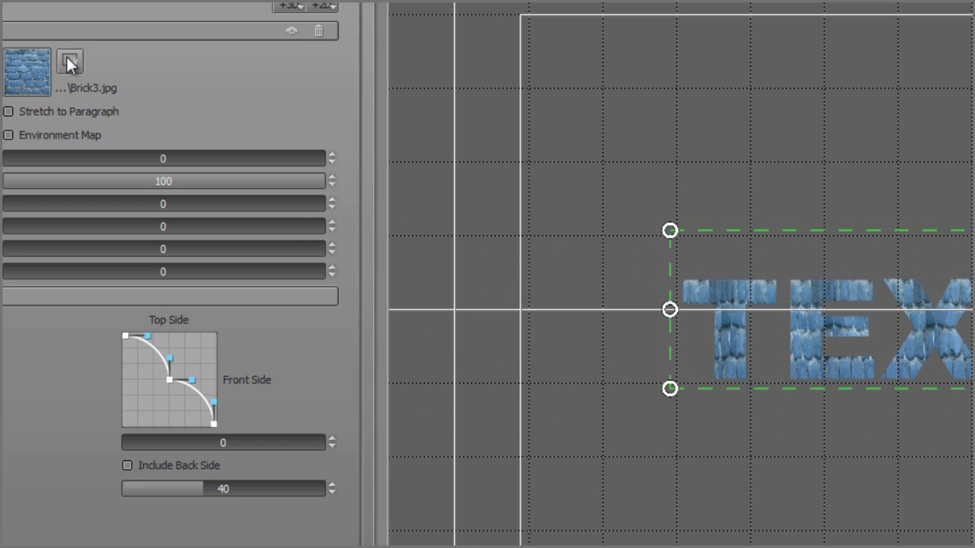
# Step: Replace the title text with VIDEO and enlarge it across the title area
pyautogui.doubleClick(857, 358)
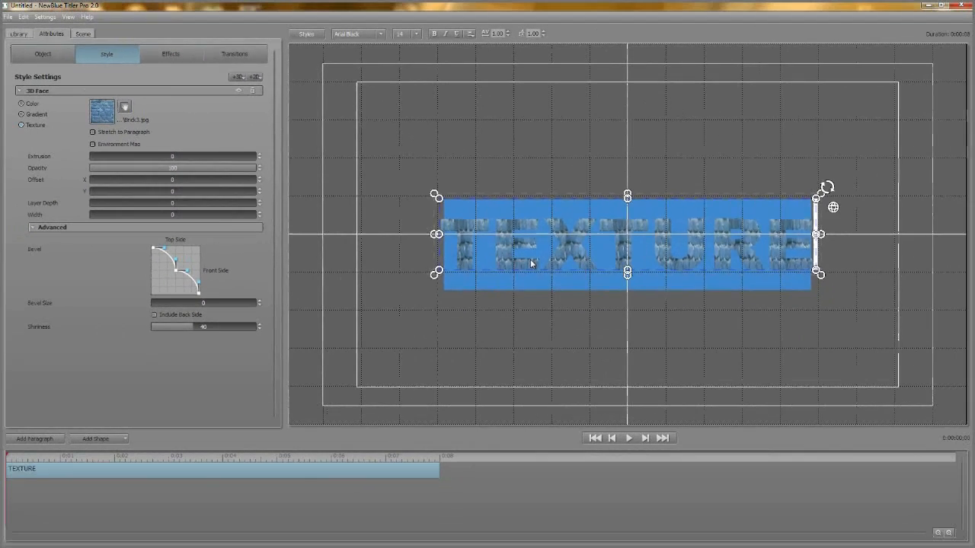
pyautogui.write('VIDEO')
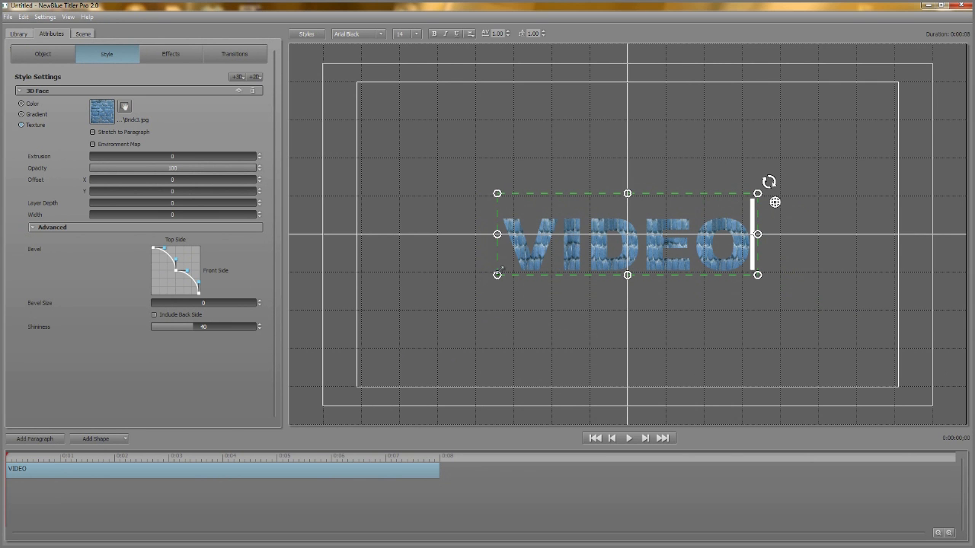
pyautogui.moveTo(497, 275); pyautogui.dragTo(453, 328)
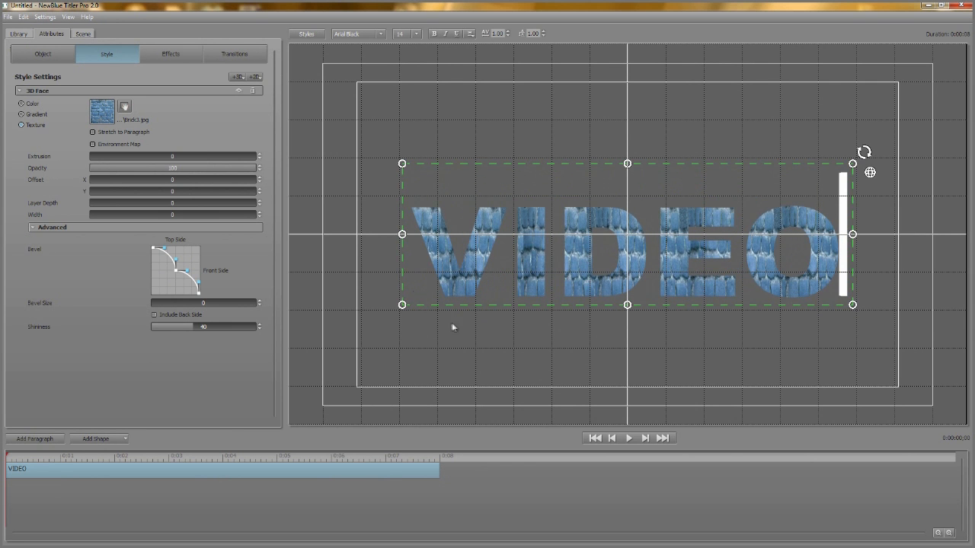
# Step: Swap the face texture for the store.avi clip from the Video folder and widen its tile
pyautogui.click(105, 114)
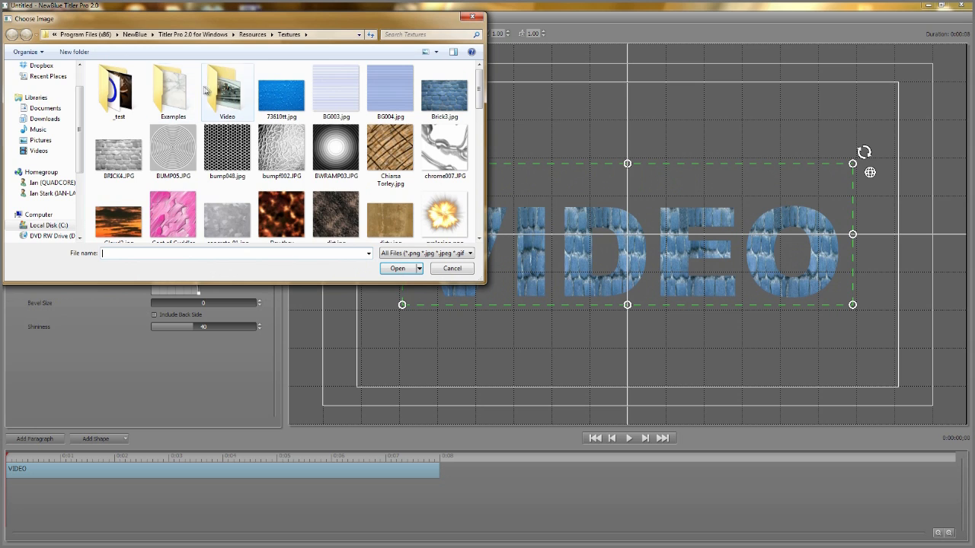
pyautogui.doubleClick(213, 90)
pyautogui.doubleClick(118, 80)
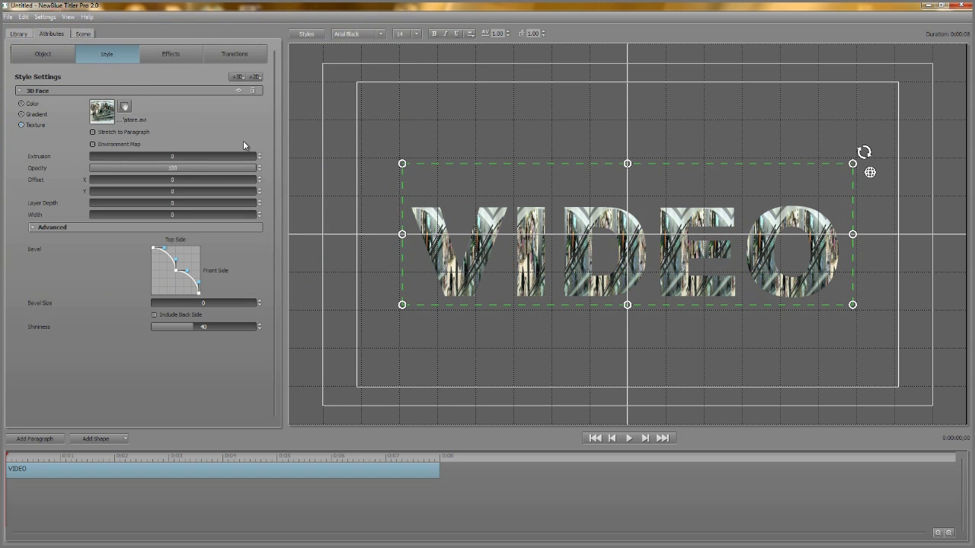
pyautogui.click(124, 110)
pyautogui.moveTo(481, 244); pyautogui.dragTo(652, 262)
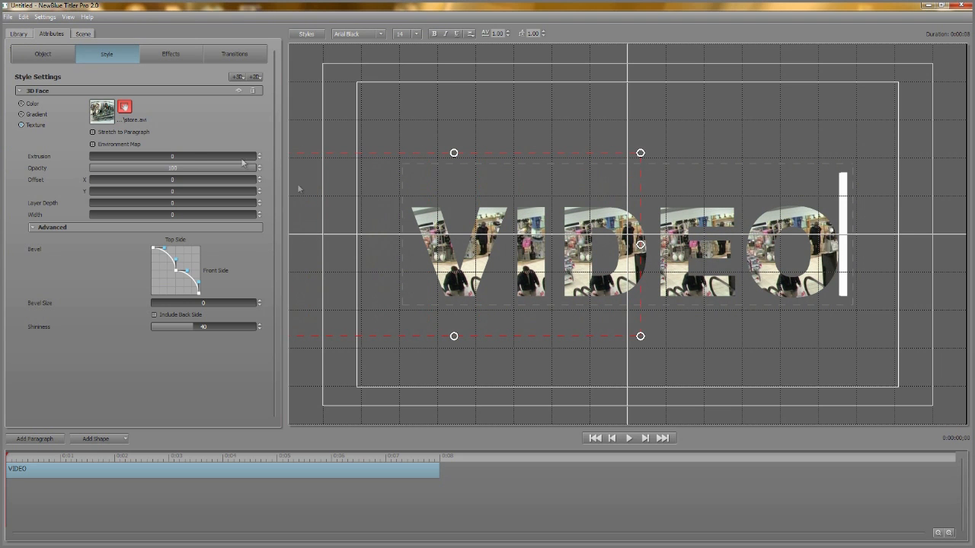
# Step: Stretch the video texture across the whole paragraph and play back the title
pyautogui.click(93, 133)
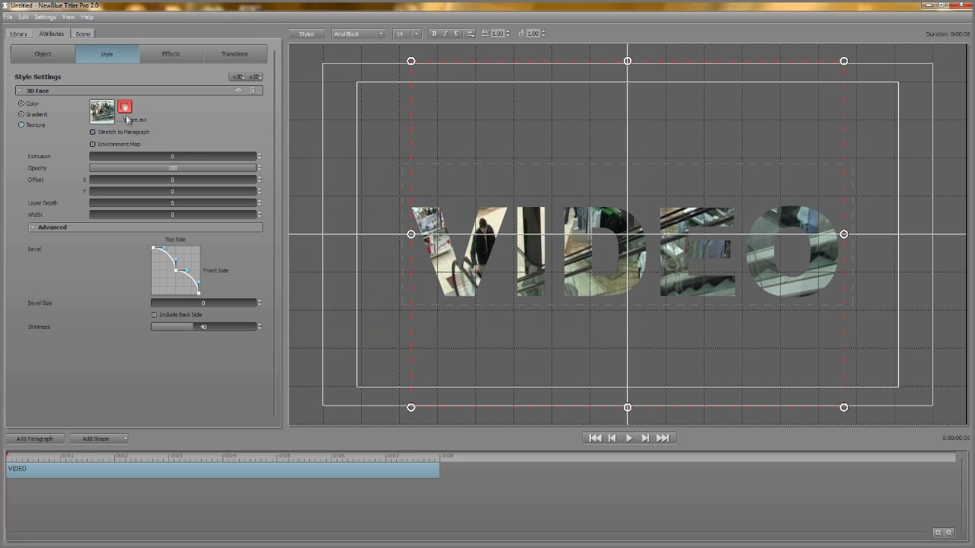
pyautogui.click(125, 109)
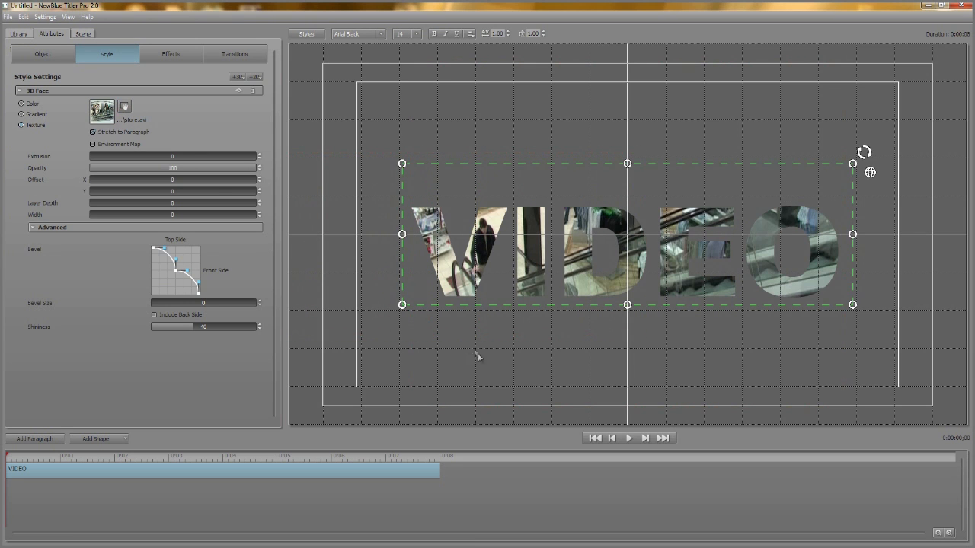
pyautogui.click(629, 439)
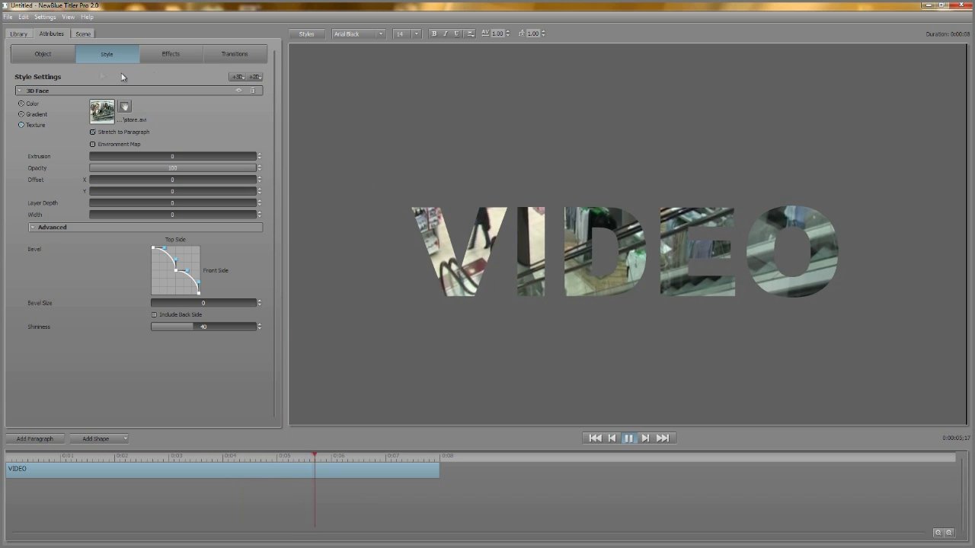
# Step: Add a 3D Outline layer to the text and set its opacity to 31
pyautogui.click(237, 77)
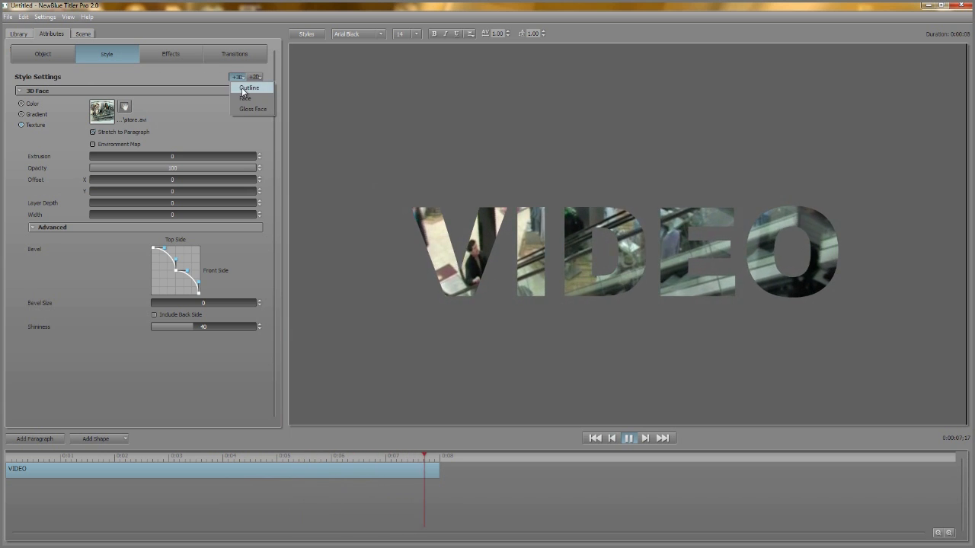
pyautogui.click(245, 88)
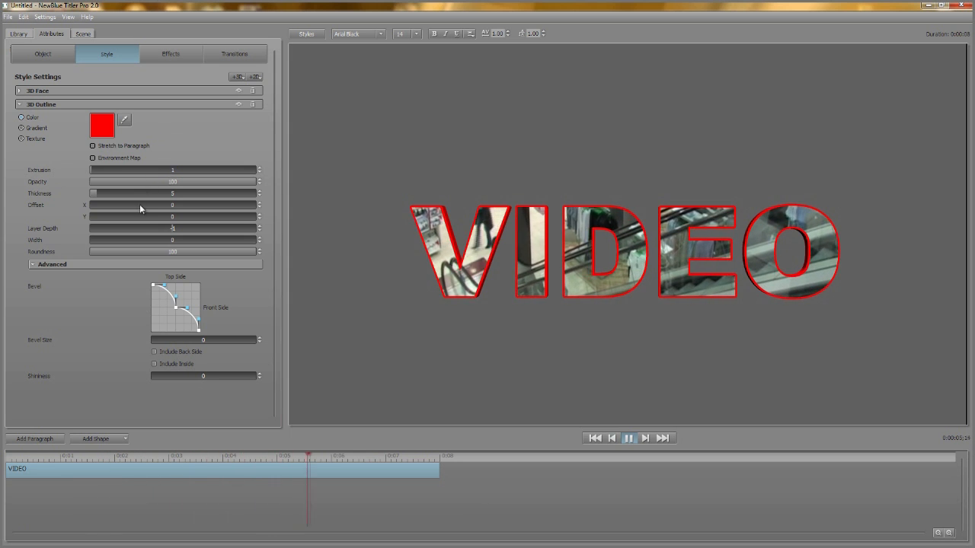
pyautogui.moveTo(242, 181); pyautogui.dragTo(140, 183)
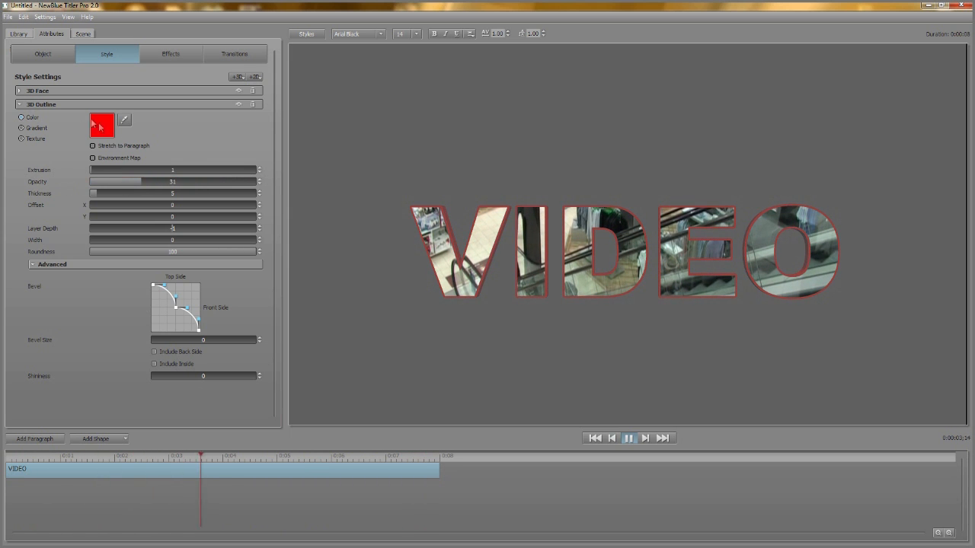
# Step: Adjust the 3D Face layer's opacity, leaving it slightly below full
pyautogui.click(19, 90)
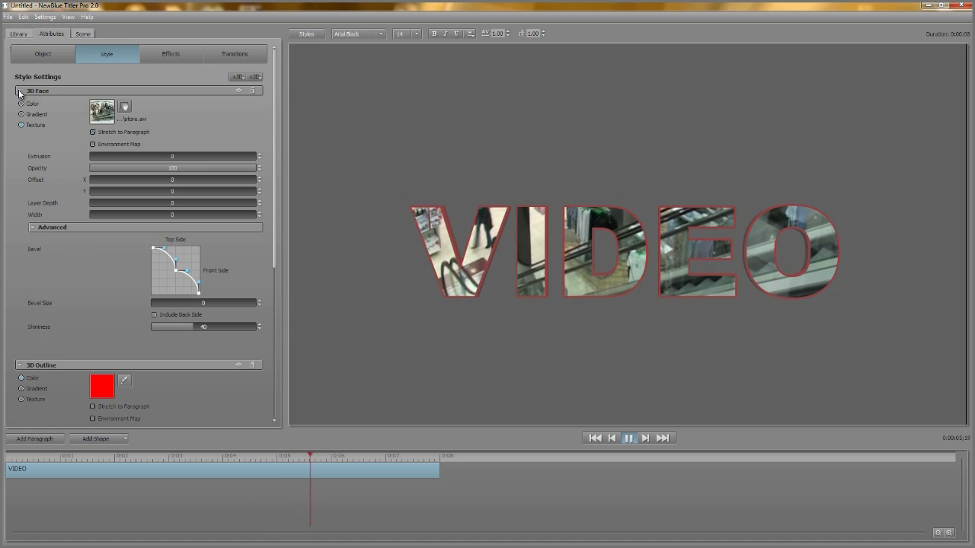
pyautogui.moveTo(152, 167); pyautogui.dragTo(236, 157)
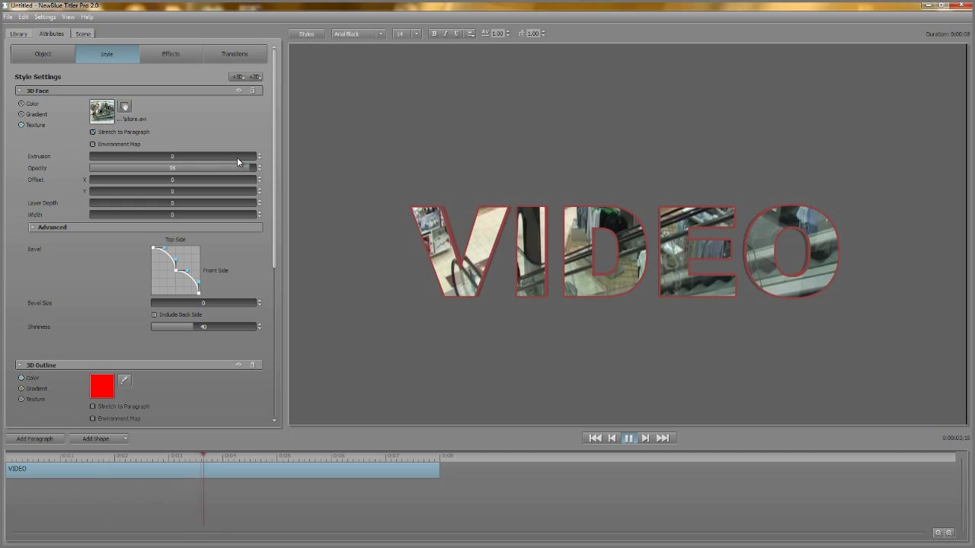